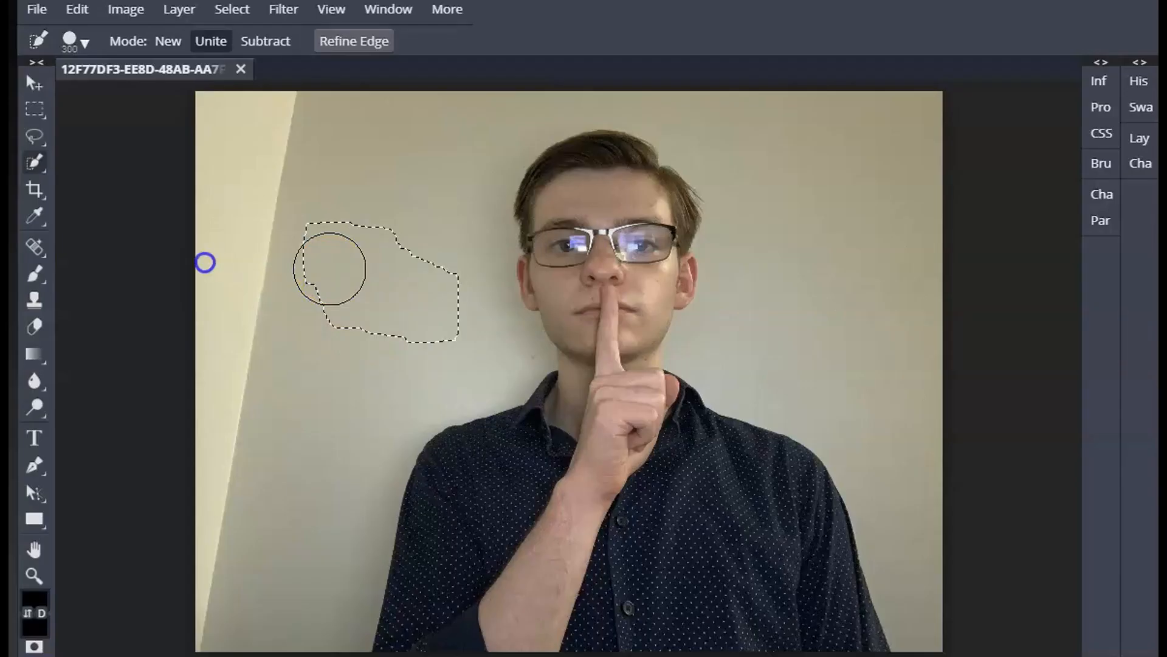
Select the whole wall background around the man with Quick Selection and delete it
{"action": "left_click_drag", "start_coordinate": [195, 265], "coordinate": [184, 263]}
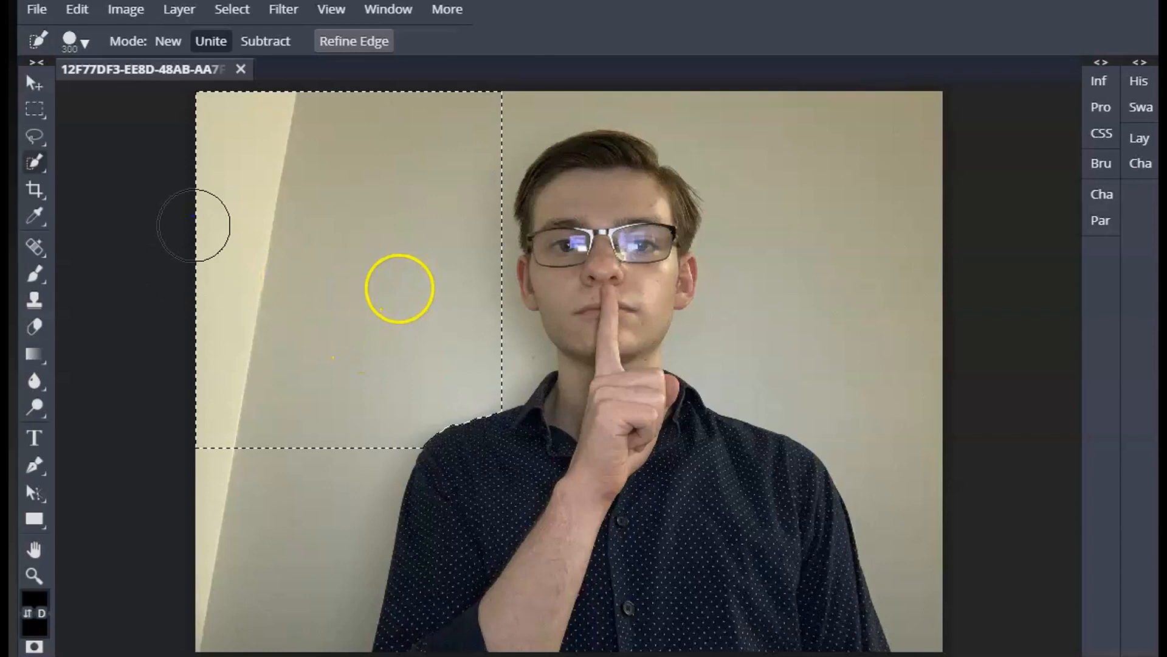
{"action": "left_click", "coordinate": [563, 100]}
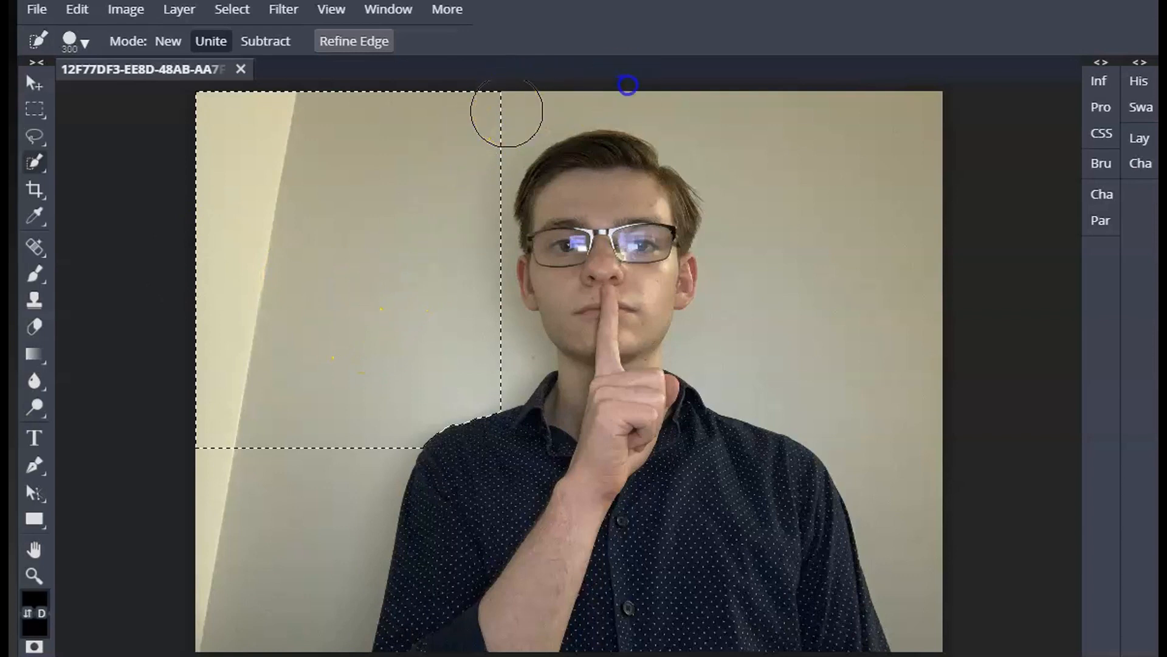
{"action": "left_click", "coordinate": [717, 150]}
{"action": "left_click", "coordinate": [847, 302]}
{"action": "left_click", "coordinate": [924, 458]}
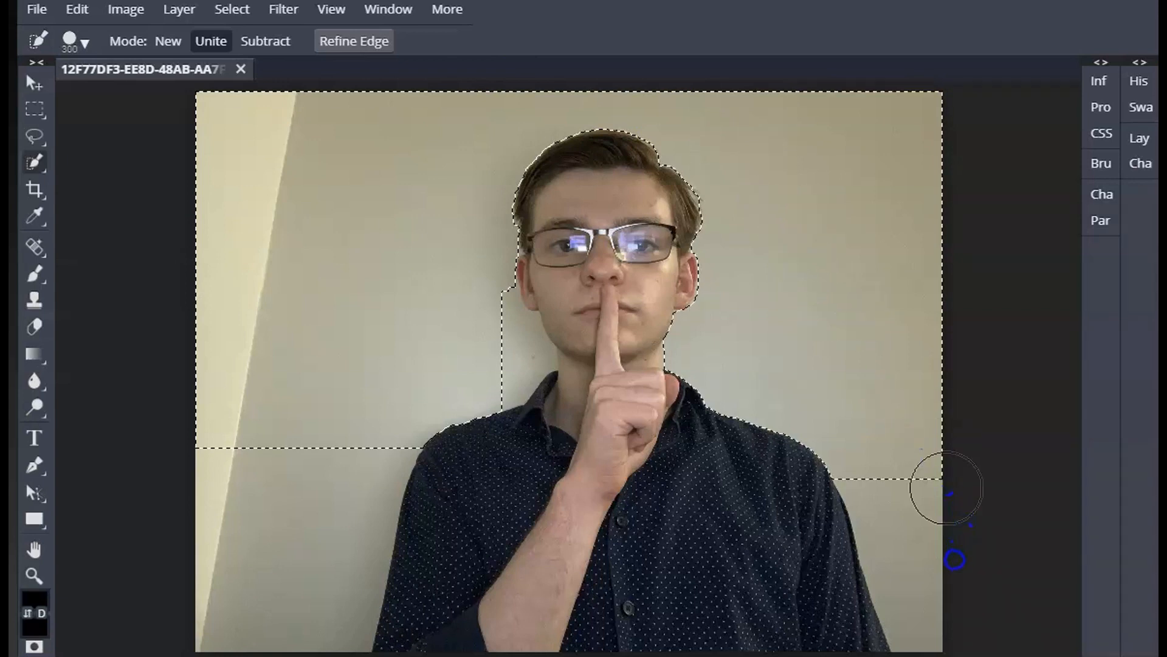
{"action": "left_click", "coordinate": [951, 585]}
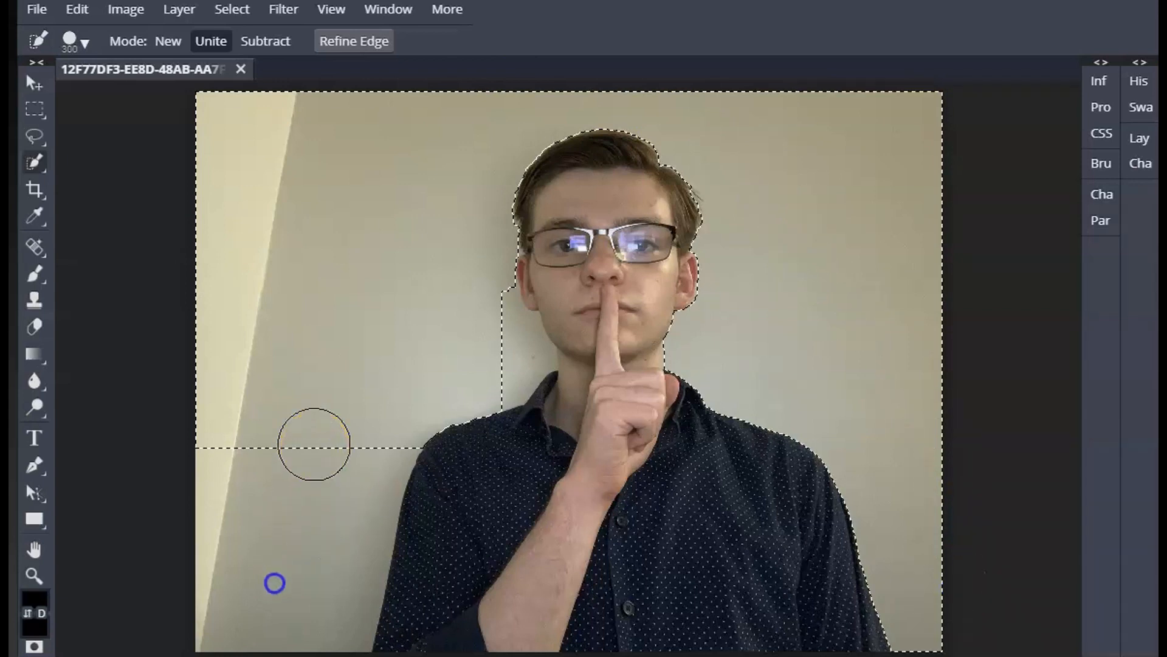
{"action": "left_click", "coordinate": [258, 632]}
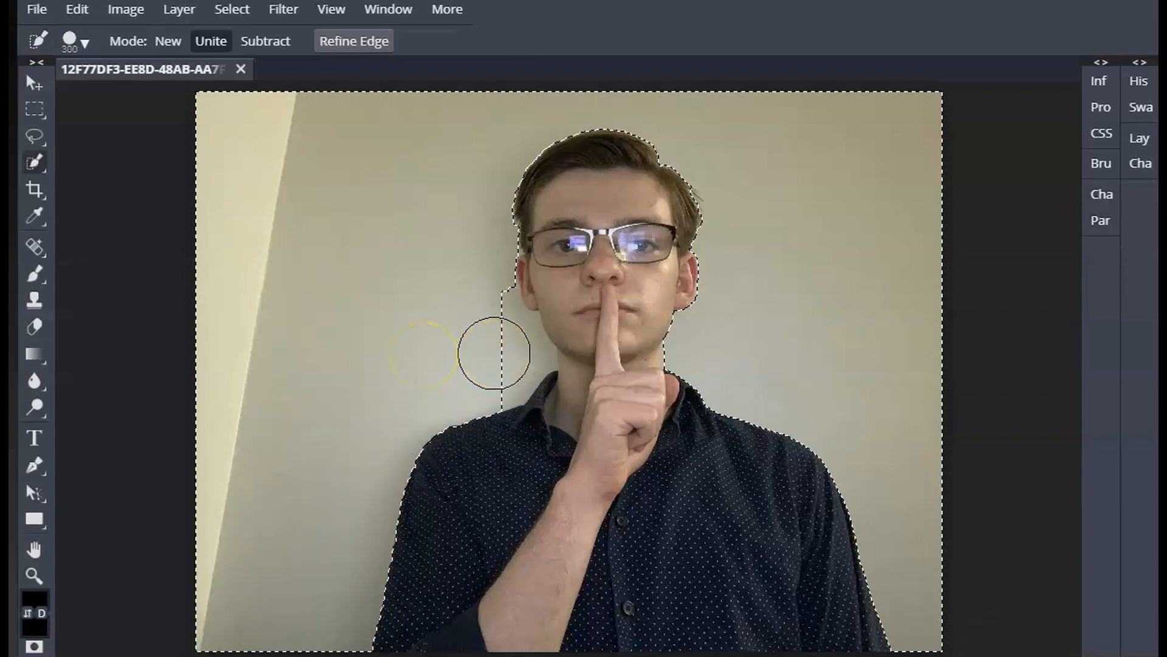
{"action": "mouse_move", "coordinate": [396, 351]}
{"action": "left_mouse_down"}
{"action": "mouse_move", "coordinate": [456, 328]}
{"action": "mouse_move", "coordinate": [396, 302]}
{"action": "mouse_move", "coordinate": [207, 321]}
{"action": "left_mouse_up"}
{"action": "key", "text": "Delete"}
Erase leftover background along the outer edge of the ear on the photo's left side with a 27 px eraser
{"action": "right_click", "coordinate": [24, 190]}
{"action": "right_click", "coordinate": [34, 326]}
{"action": "left_click", "coordinate": [97, 338]}
{"action": "left_click", "coordinate": [85, 43]}
{"action": "left_click_drag", "start_coordinate": [120, 95], "coordinate": [130, 95]}
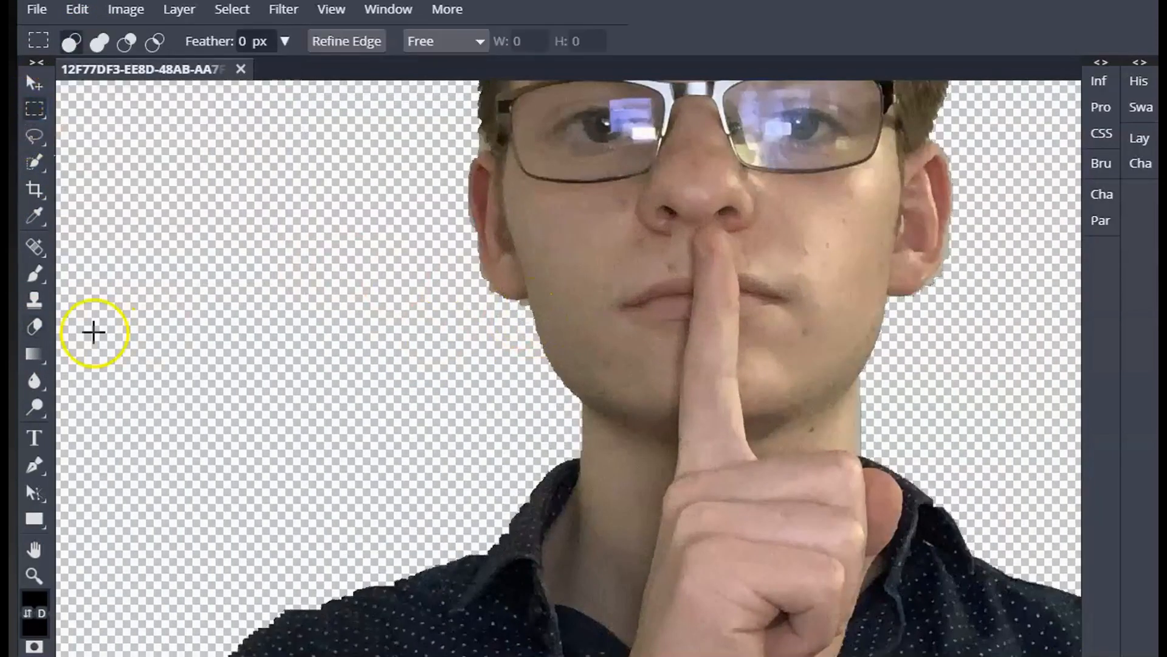
{"action": "scroll", "coordinate": [543, 312], "scroll_direction": "up", "scroll_amount": 3}
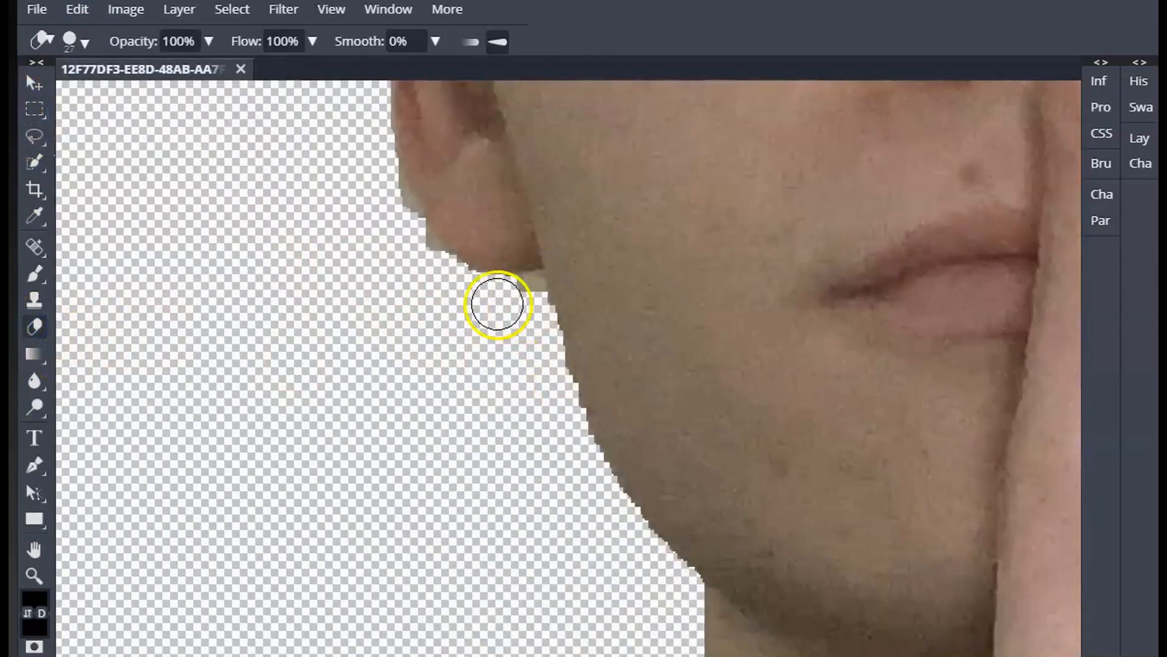
{"action": "left_click_drag", "start_coordinate": [391, 270], "coordinate": [478, 391]}
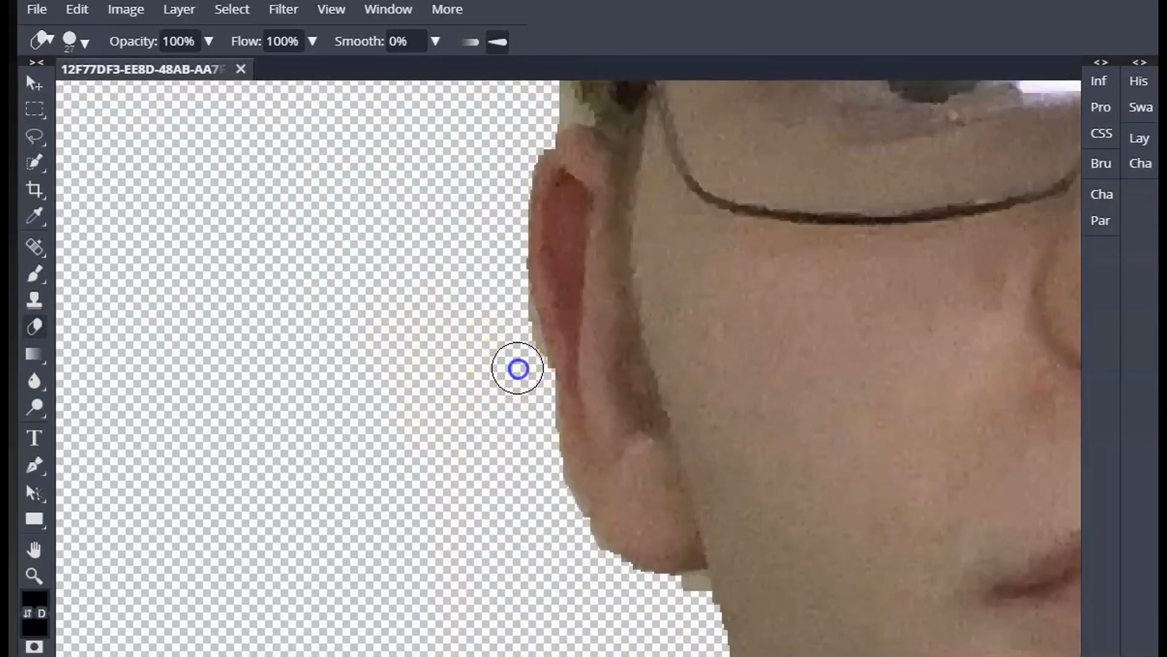
{"action": "left_click_drag", "start_coordinate": [511, 316], "coordinate": [522, 392]}
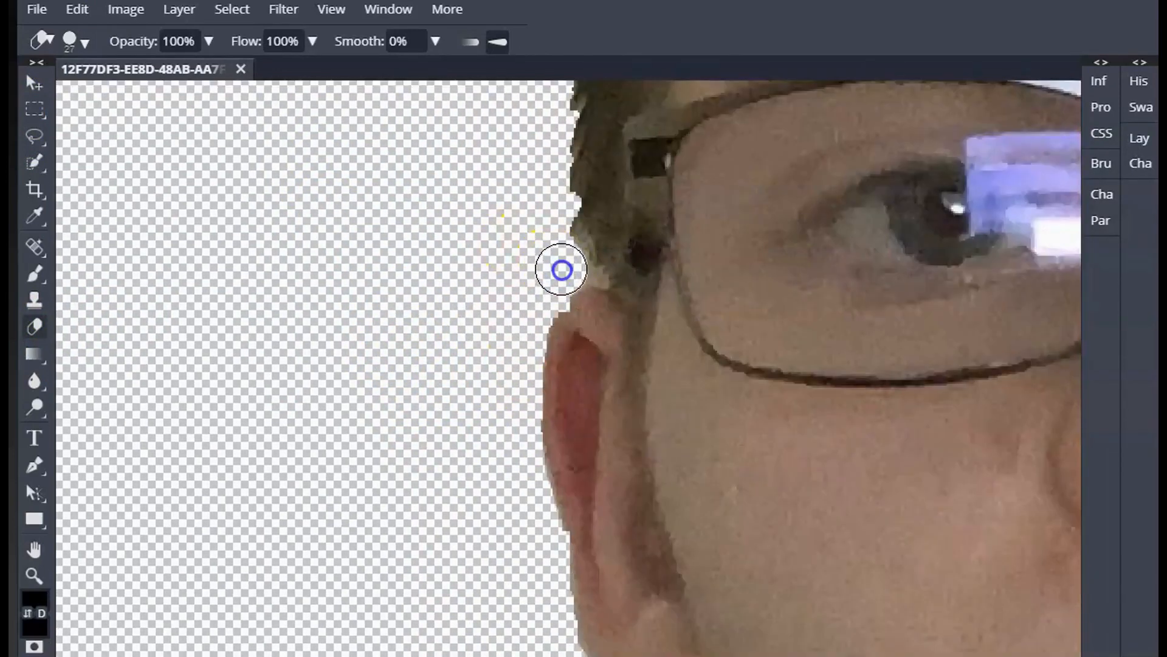
Erase the remaining background fringe below the left ear and around the right ear with a smaller eraser
{"action": "right_click", "coordinate": [639, 318]}
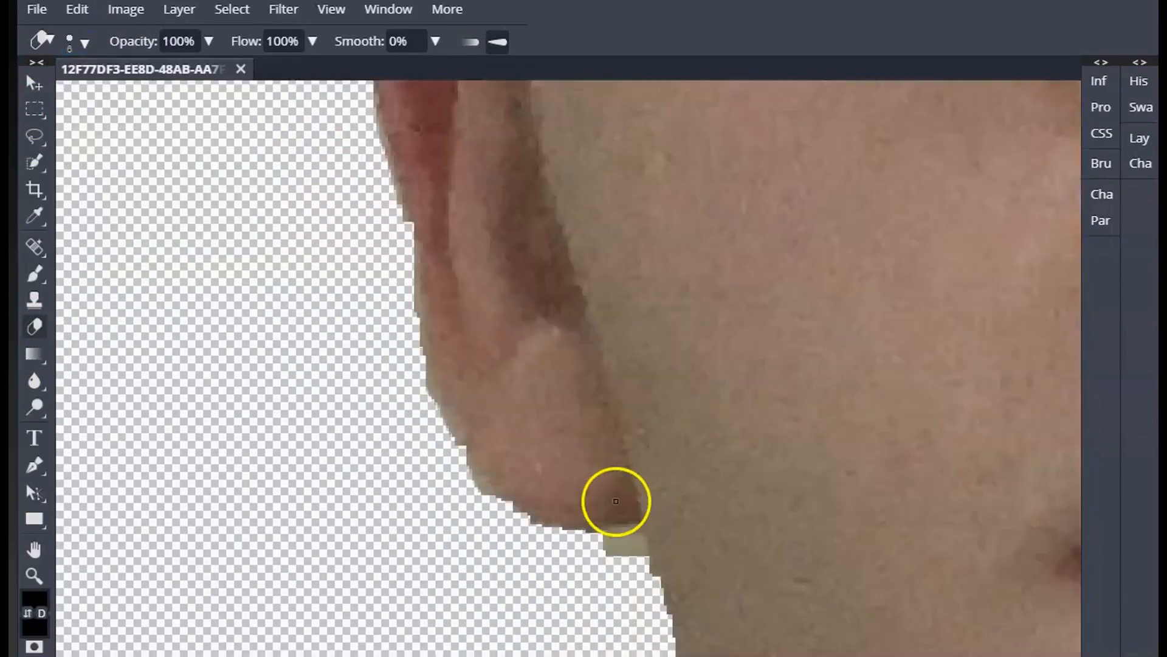
{"action": "left_click_drag", "start_coordinate": [614, 497], "coordinate": [624, 549]}
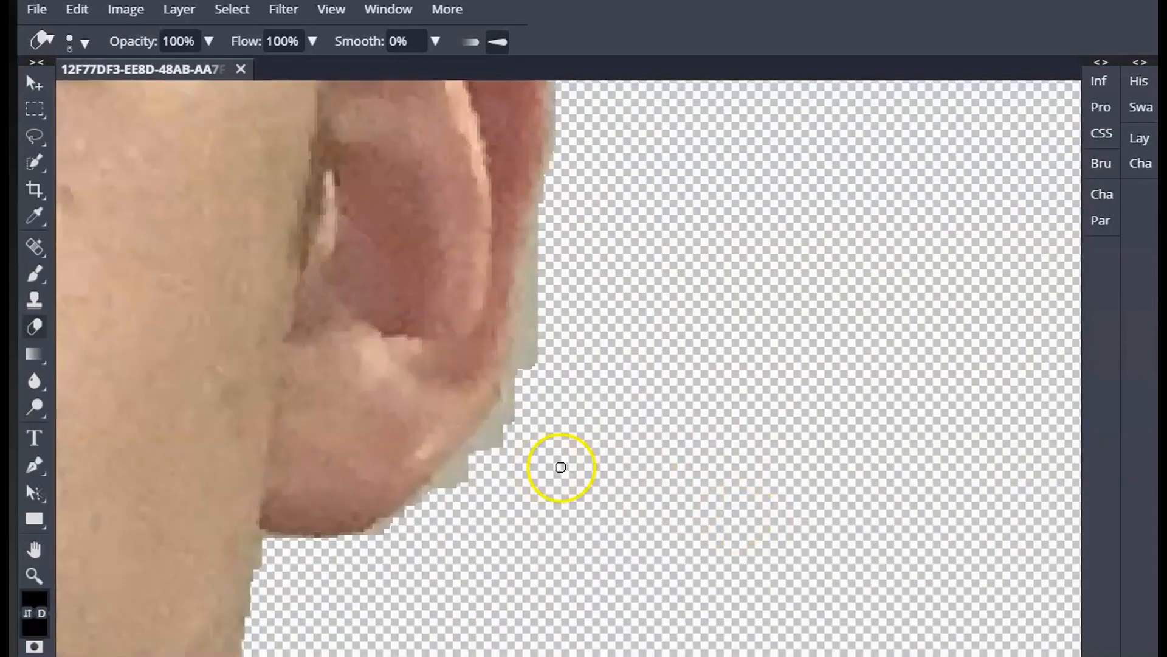
{"action": "mouse_move", "coordinate": [559, 469]}
{"action": "left_mouse_down"}
{"action": "mouse_move", "coordinate": [404, 521]}
{"action": "mouse_move", "coordinate": [516, 396]}
{"action": "mouse_move", "coordinate": [537, 302]}
{"action": "mouse_move", "coordinate": [524, 322]}
{"action": "left_mouse_up"}
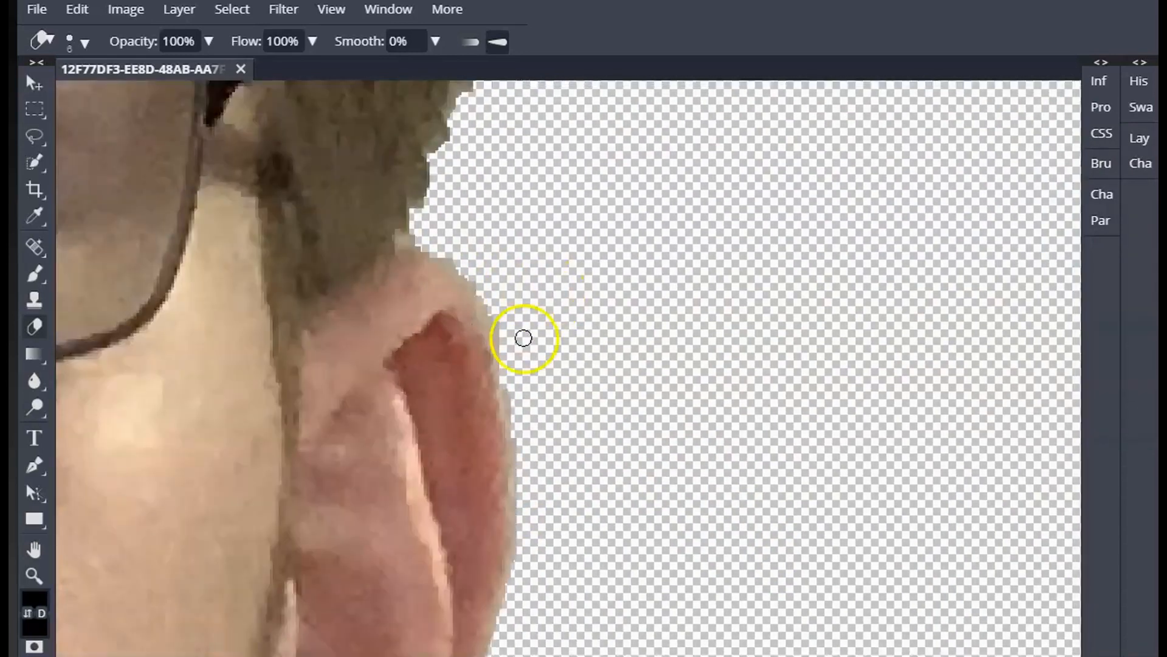
{"action": "left_click_drag", "start_coordinate": [524, 336], "coordinate": [524, 417]}
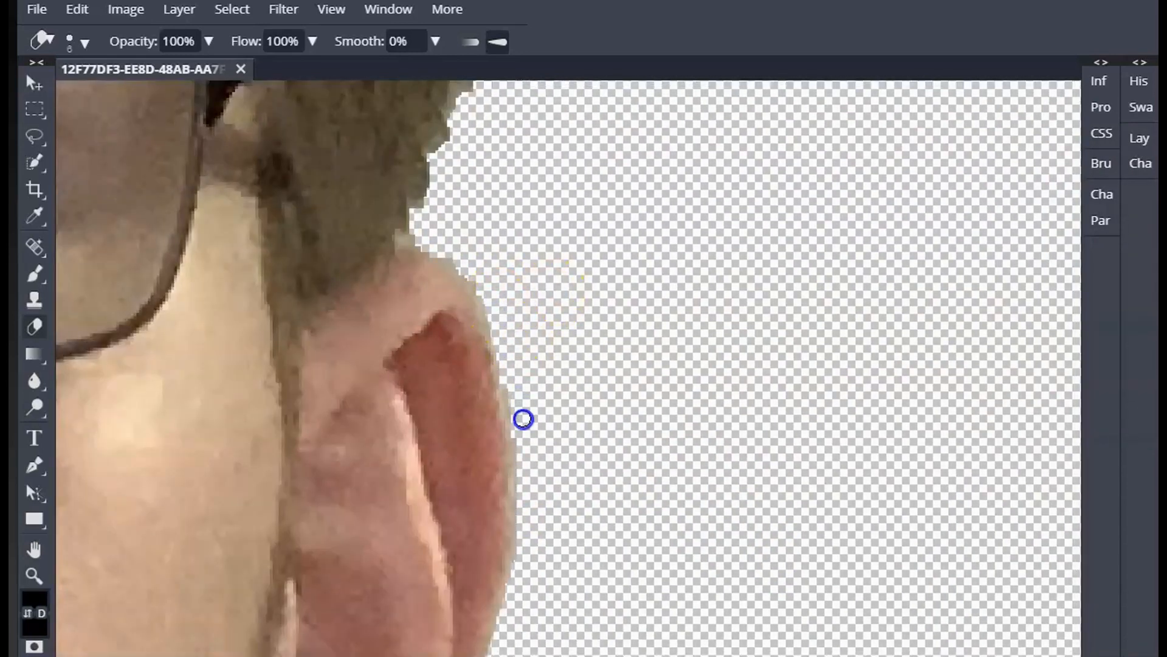
{"action": "left_click_drag", "start_coordinate": [481, 286], "coordinate": [472, 312]}
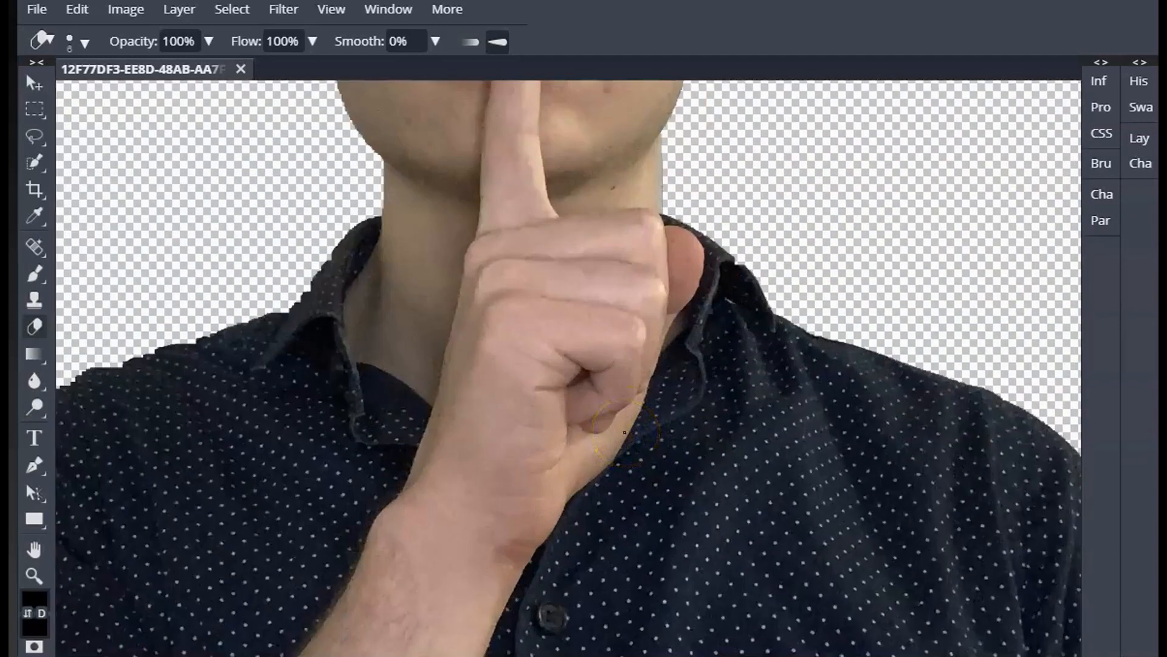
Add a Stroke layer style to the cutout with a size of 15 px
{"action": "scroll", "coordinate": [614, 429], "scroll_direction": "down", "scroll_amount": 4}
{"action": "scroll", "coordinate": [602, 417], "scroll_direction": "up", "scroll_amount": 1}
{"action": "scroll", "coordinate": [572, 396], "scroll_direction": "down", "scroll_amount": 1}
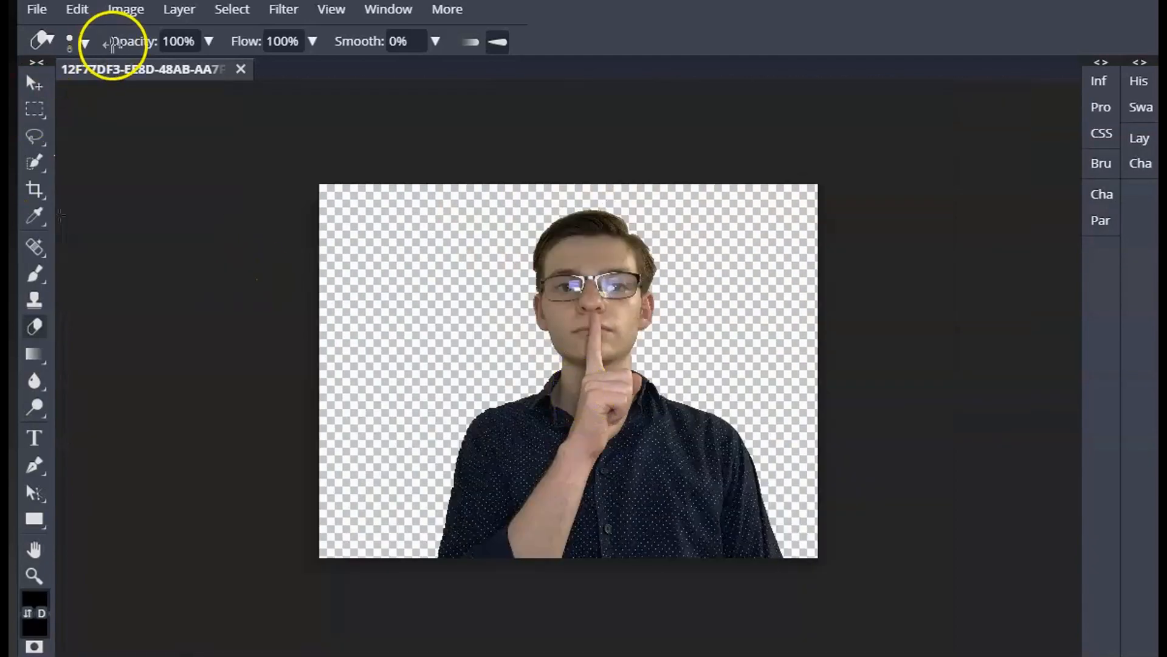
{"action": "left_click", "coordinate": [178, 10]}
{"action": "mouse_move", "coordinate": [262, 165]}
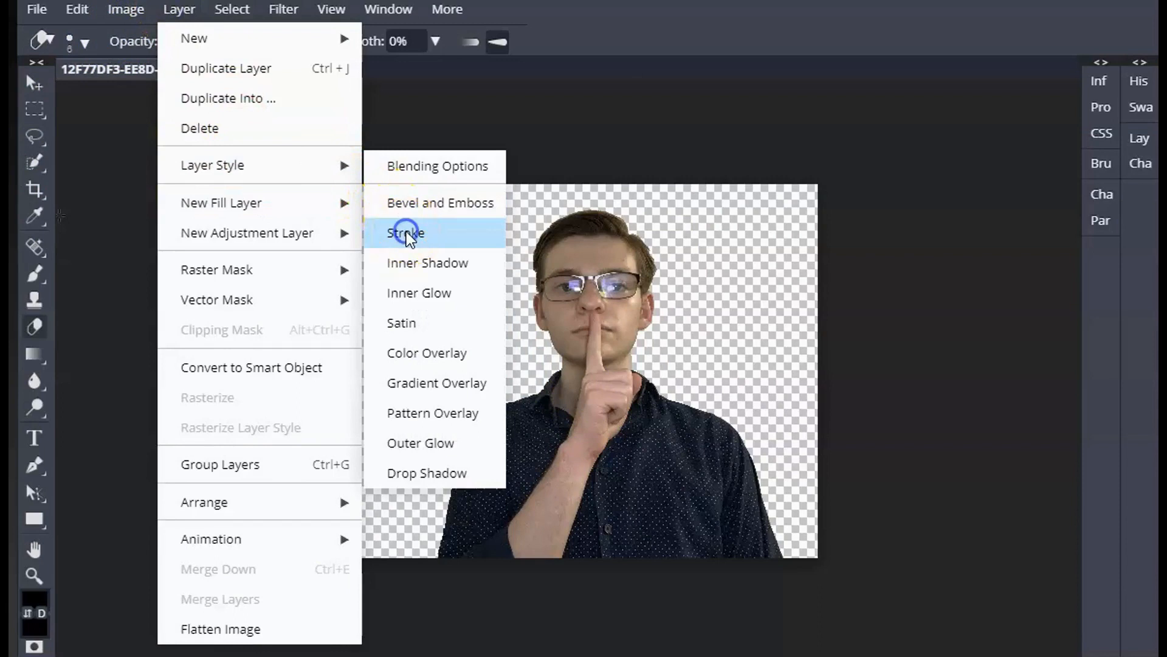
{"action": "left_click", "coordinate": [422, 234]}
{"action": "double_click", "coordinate": [562, 246]}
{"action": "type", "text": "15"}
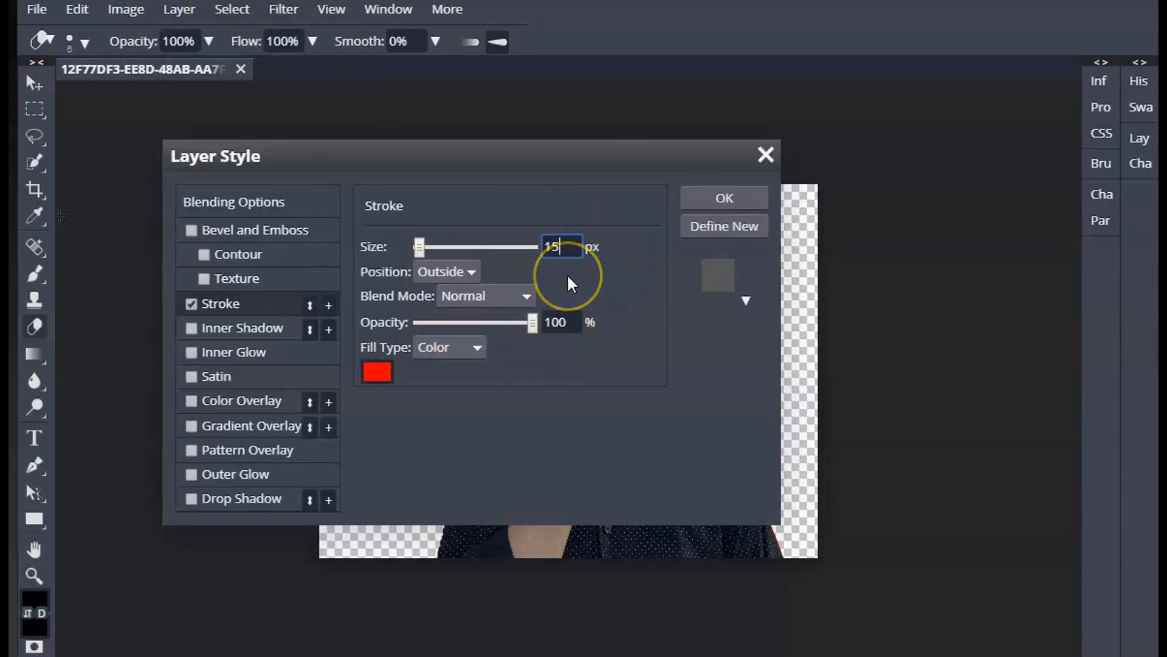
Change the stroke color to a light, bright green and apply the layer style
{"action": "left_click", "coordinate": [369, 371]}
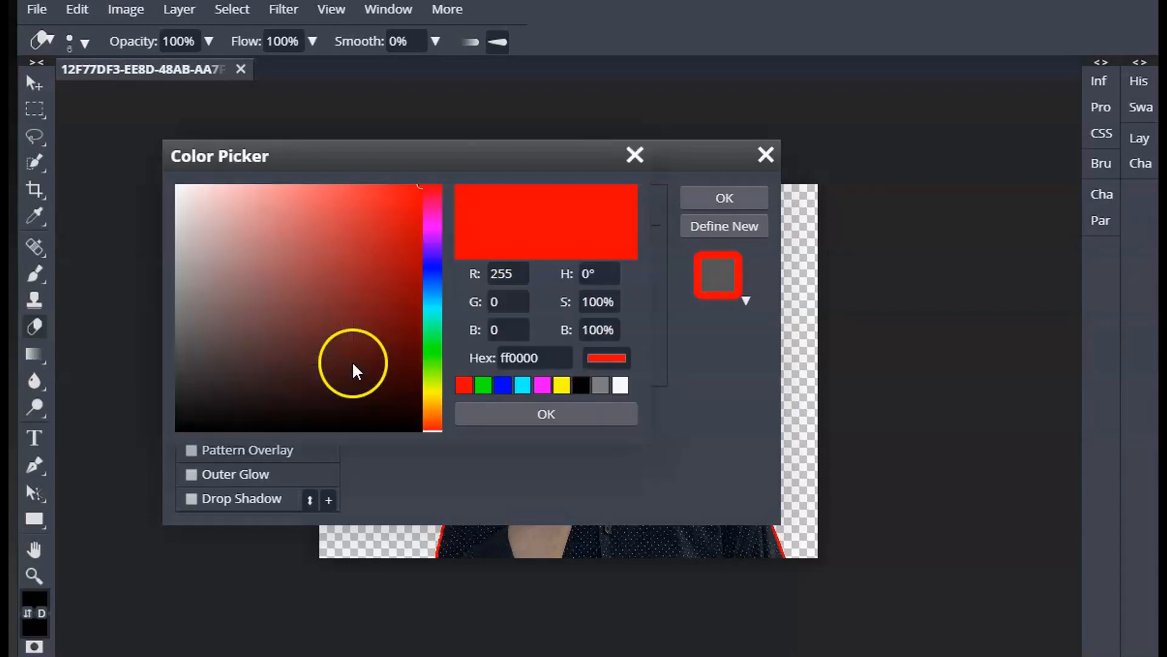
{"action": "left_click", "coordinate": [433, 315]}
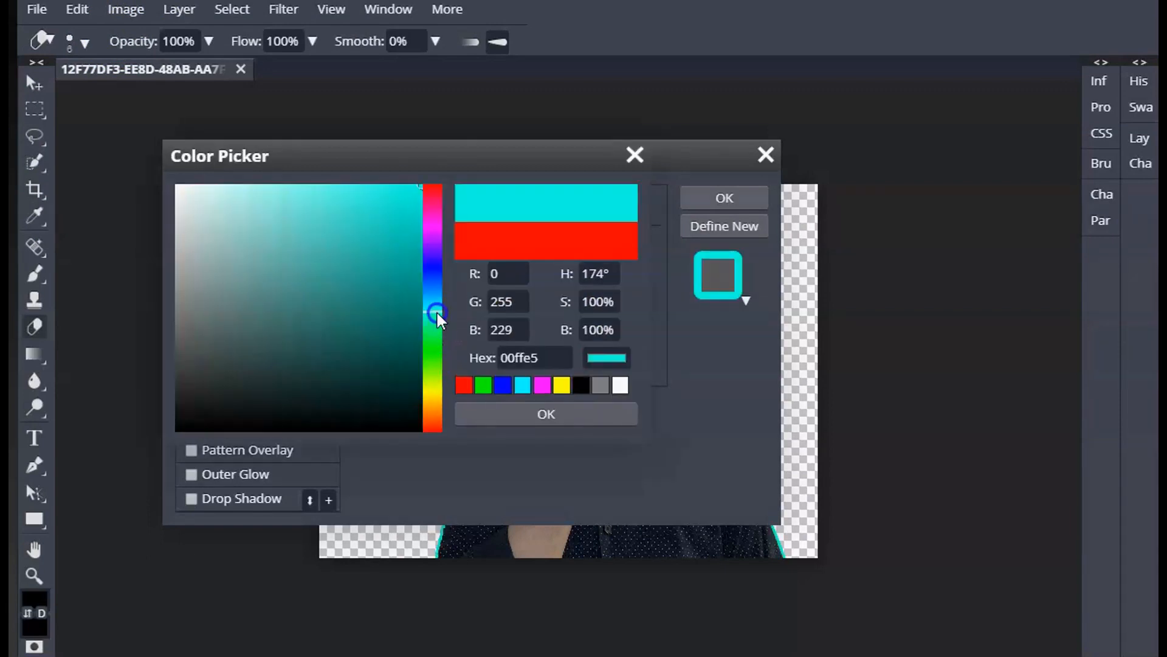
{"action": "left_click_drag", "start_coordinate": [435, 362], "coordinate": [435, 353]}
{"action": "left_click", "coordinate": [434, 345]}
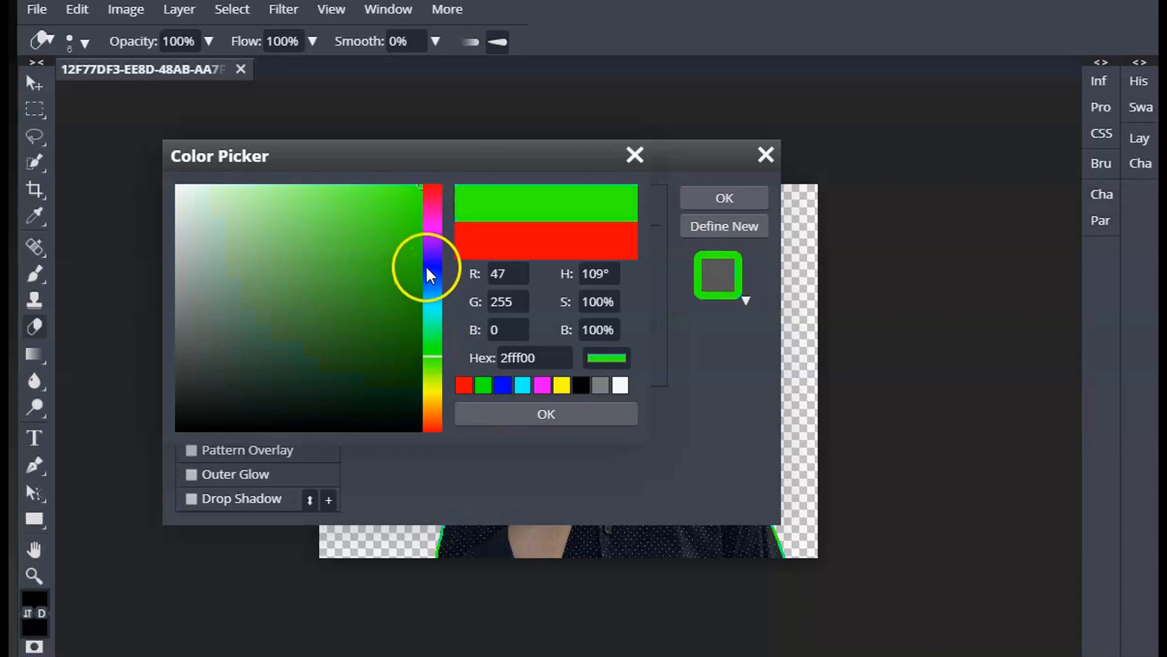
{"action": "left_click", "coordinate": [373, 275]}
{"action": "left_click", "coordinate": [377, 260]}
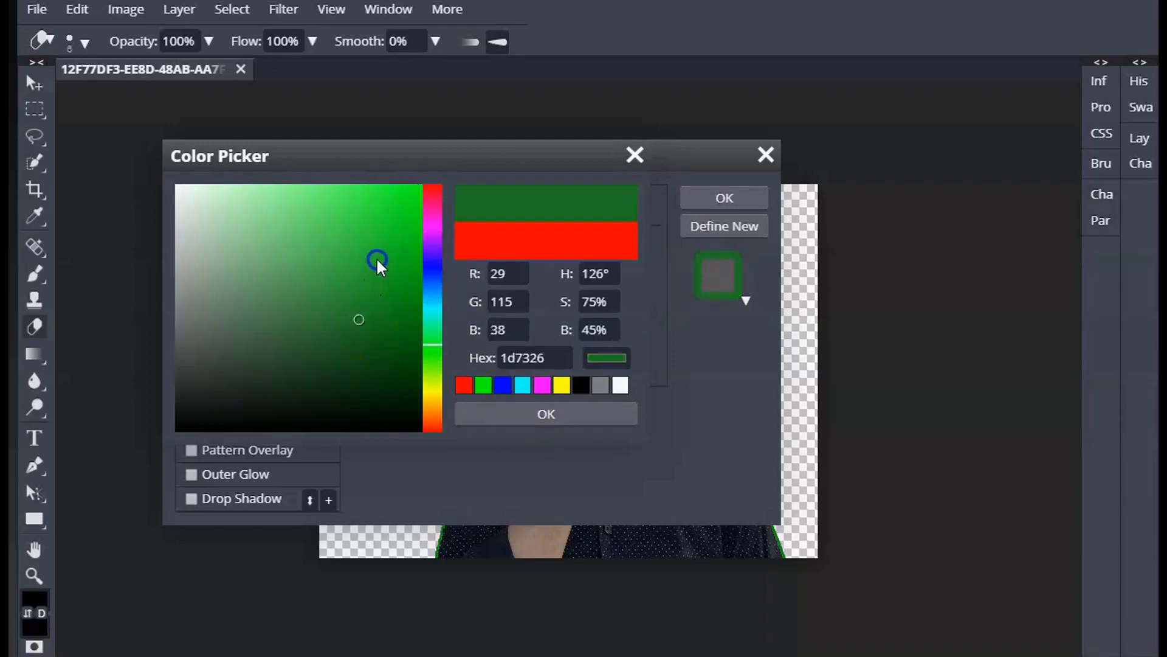
{"action": "left_click_drag", "start_coordinate": [408, 186], "coordinate": [413, 176]}
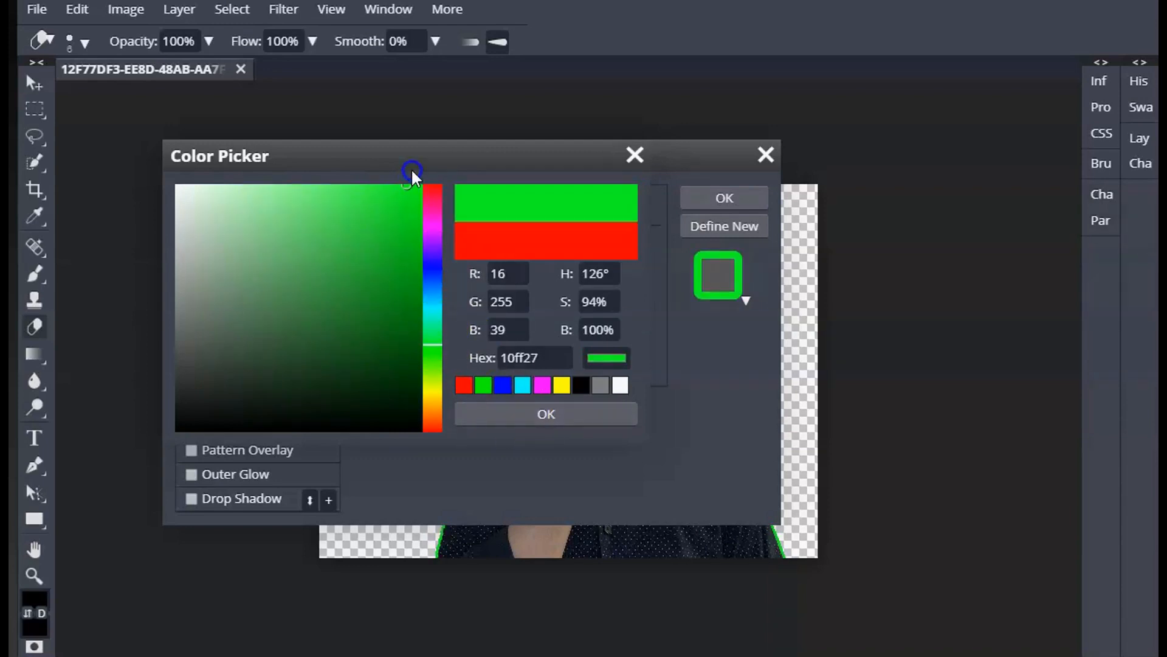
{"action": "left_click", "coordinate": [340, 179]}
{"action": "left_click", "coordinate": [550, 414]}
{"action": "left_click", "coordinate": [725, 199]}
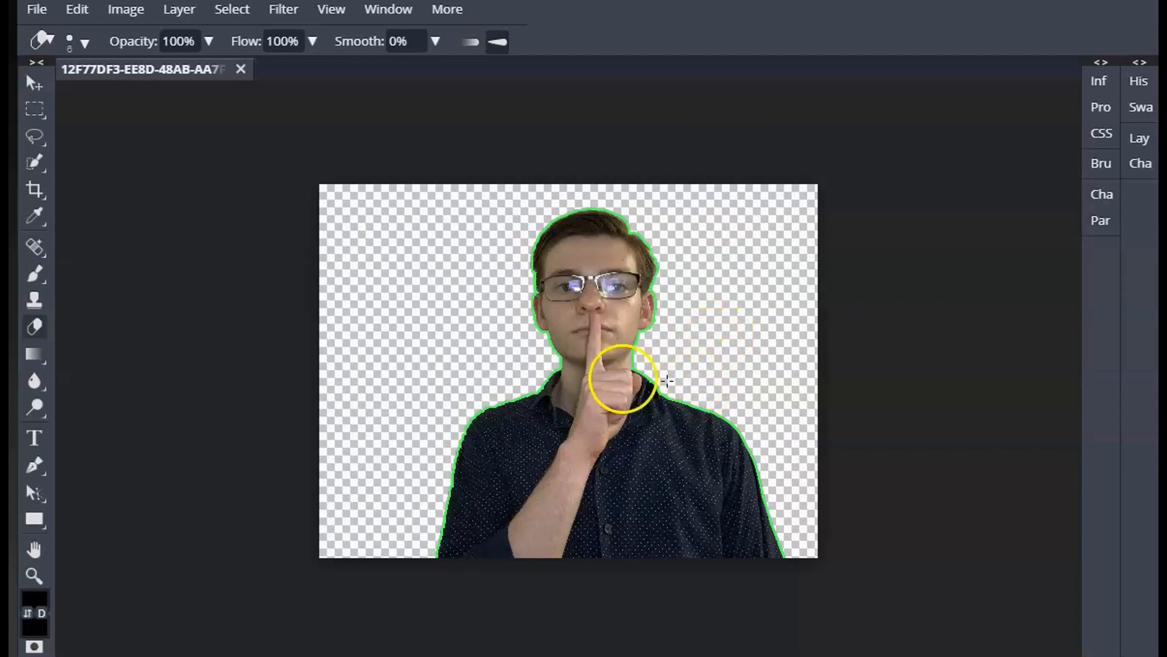
Export the outlined cutout as a PNG file
{"action": "key", "text": "ctrl+plus"}
{"action": "key", "text": "ctrl+minus"}
{"action": "left_click", "coordinate": [36, 9]}
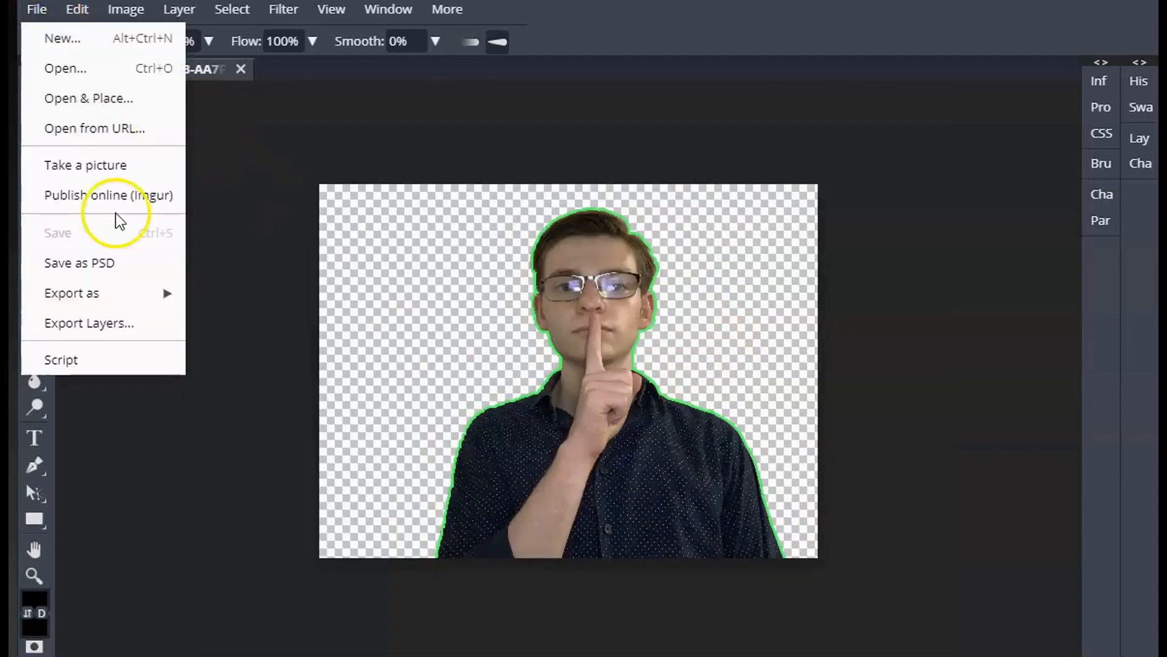
{"action": "mouse_move", "coordinate": [117, 297]}
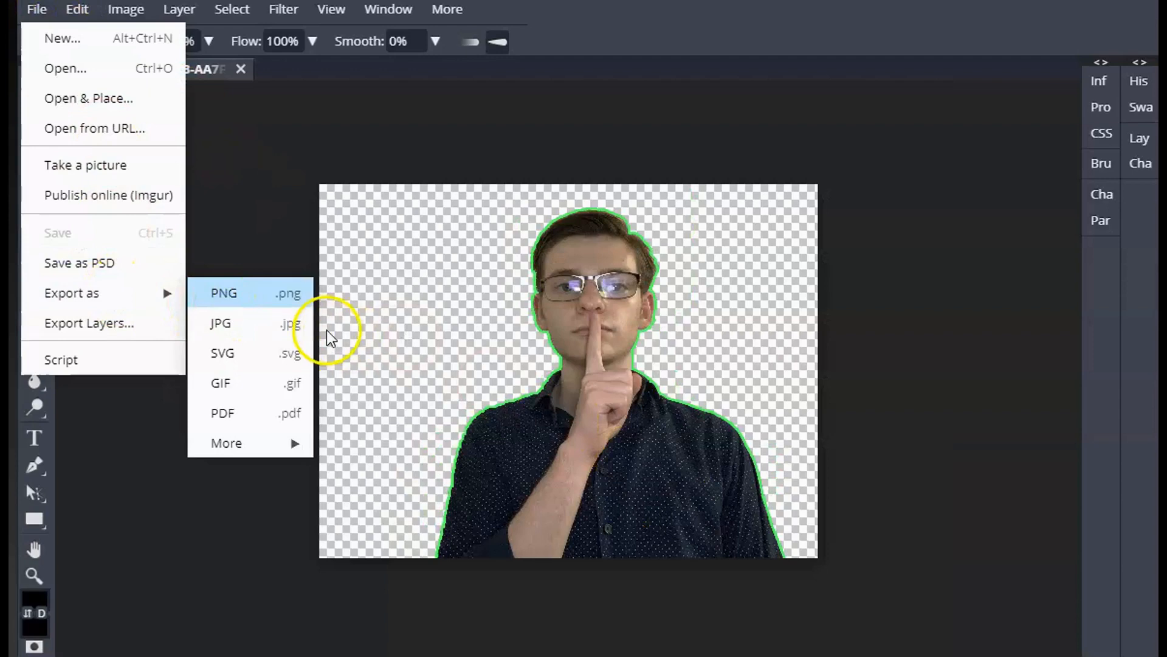
{"action": "left_click", "coordinate": [257, 293]}
{"action": "left_click", "coordinate": [735, 286]}
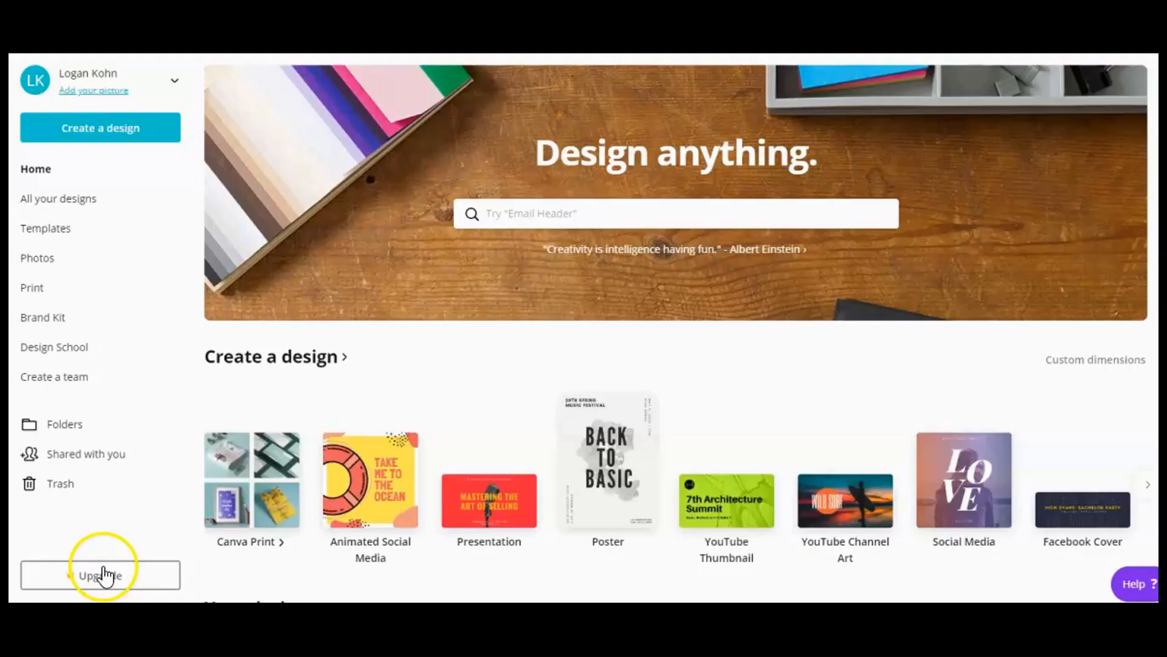
Switch to Canva and start a blank YouTube Thumbnail design
{"action": "scroll", "coordinate": [420, 444], "scroll_direction": "down", "scroll_amount": 5}
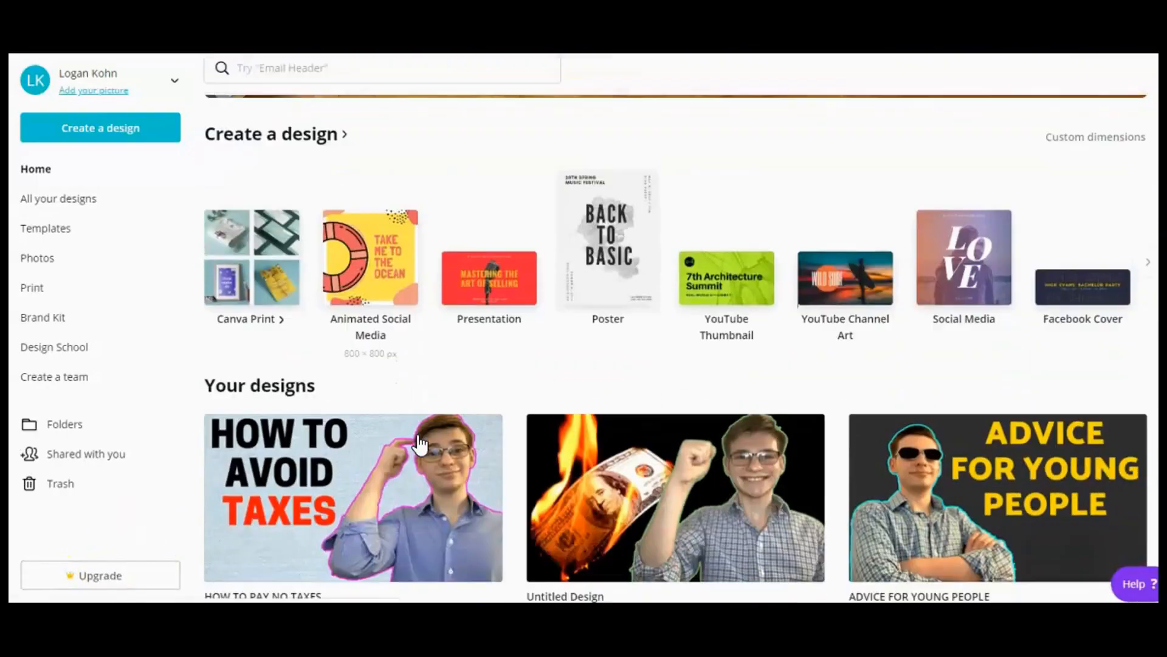
{"action": "scroll", "coordinate": [351, 414], "scroll_direction": "up", "scroll_amount": 5}
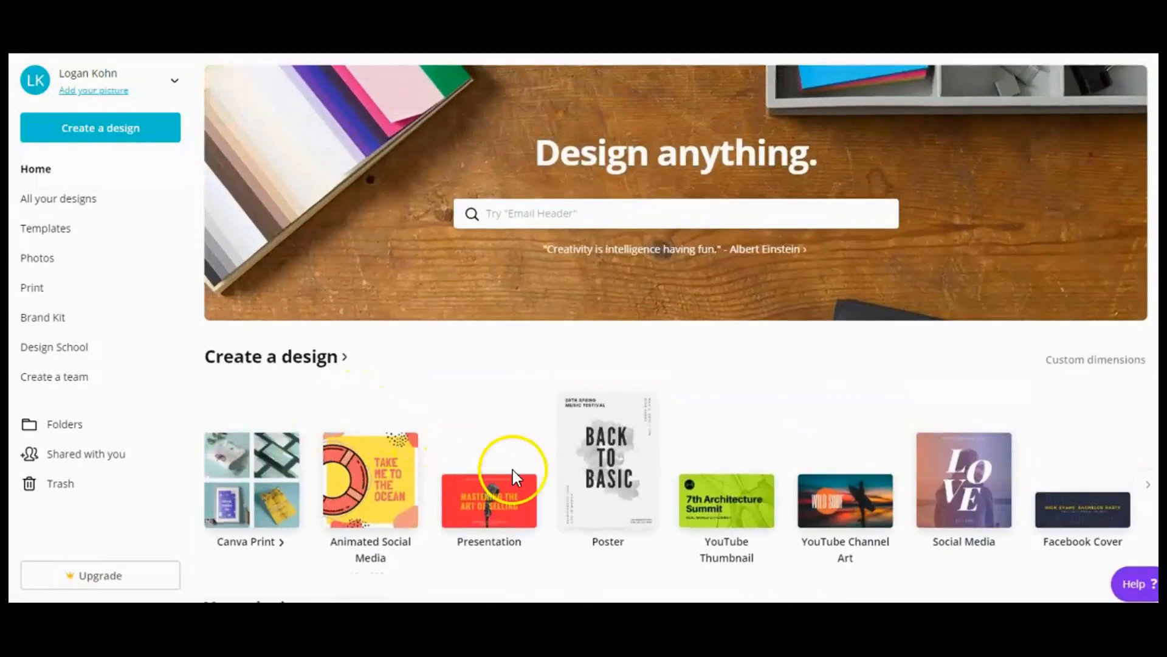
{"action": "left_click", "coordinate": [718, 518]}
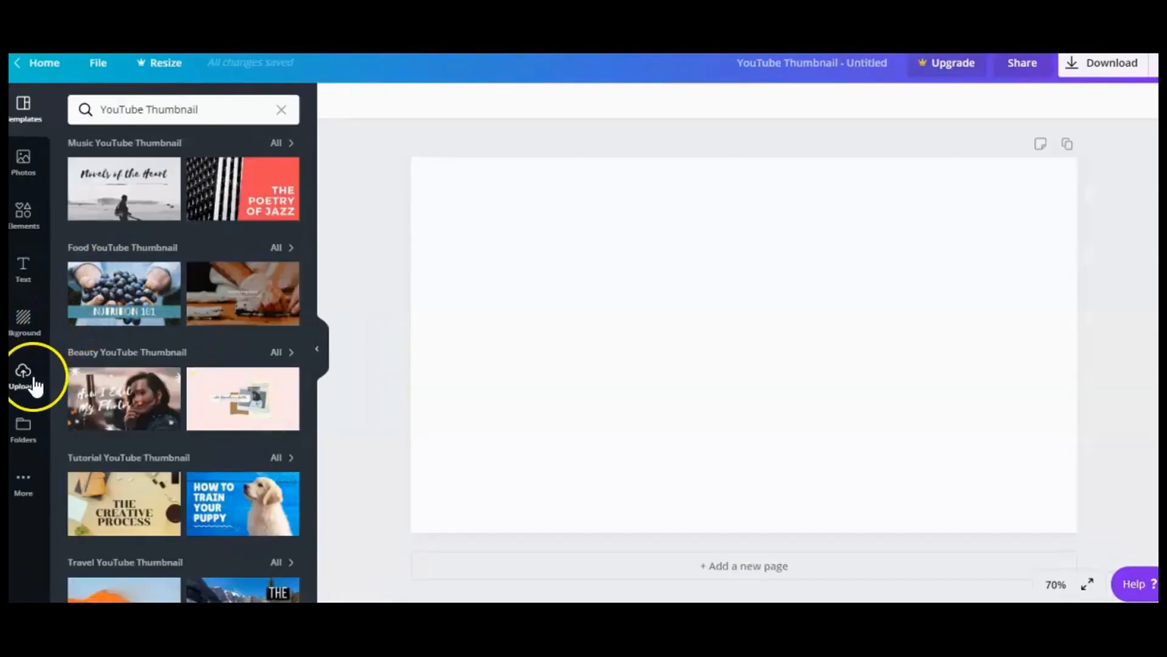
Place the uploaded green-outlined cutout on the page, enlarged to nearly full height and aligned with the page's left and bottom edges
{"action": "left_click", "coordinate": [23, 374]}
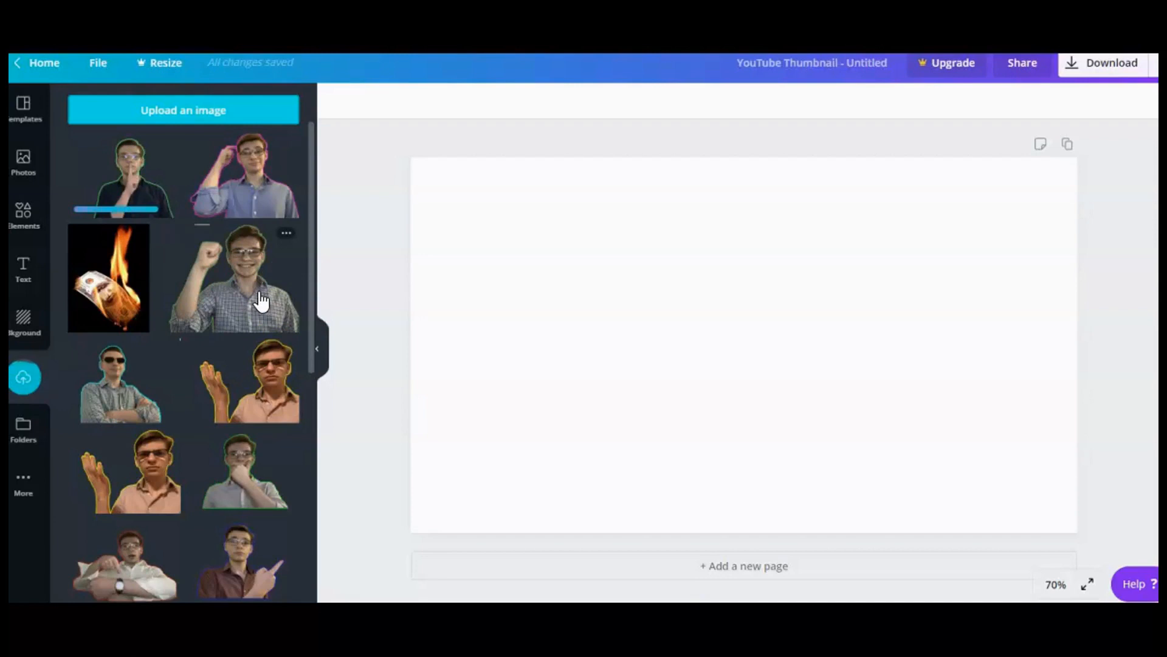
{"action": "left_click", "coordinate": [143, 195]}
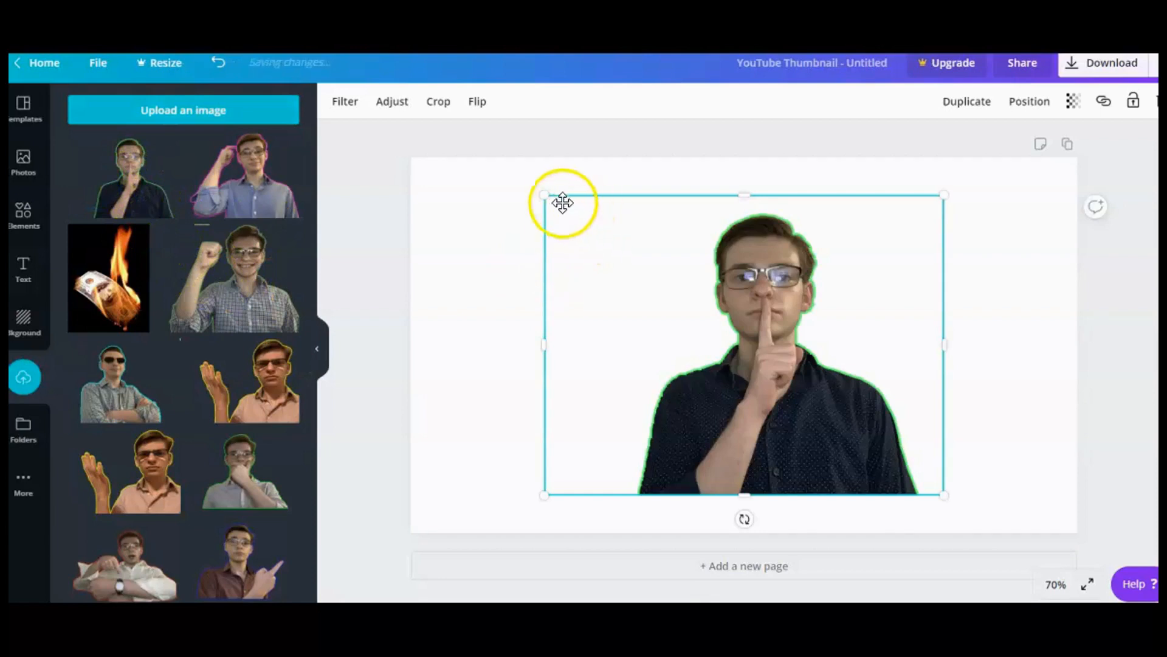
{"action": "left_click_drag", "start_coordinate": [543, 197], "coordinate": [462, 178]}
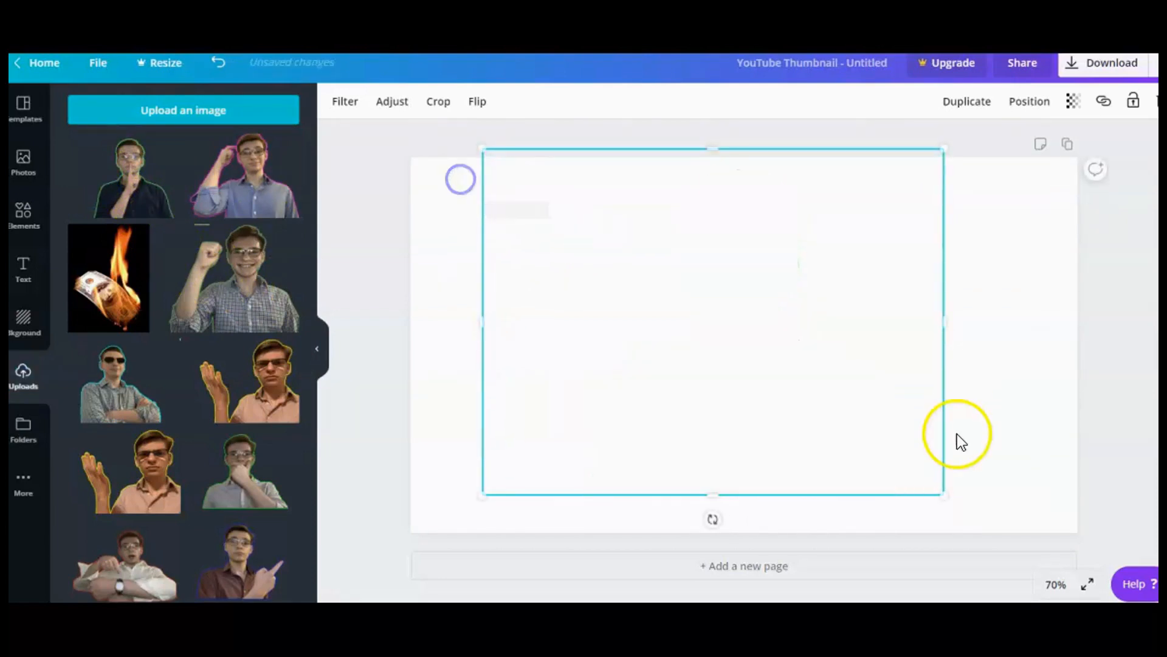
{"action": "left_click_drag", "start_coordinate": [946, 494], "coordinate": [1027, 525]}
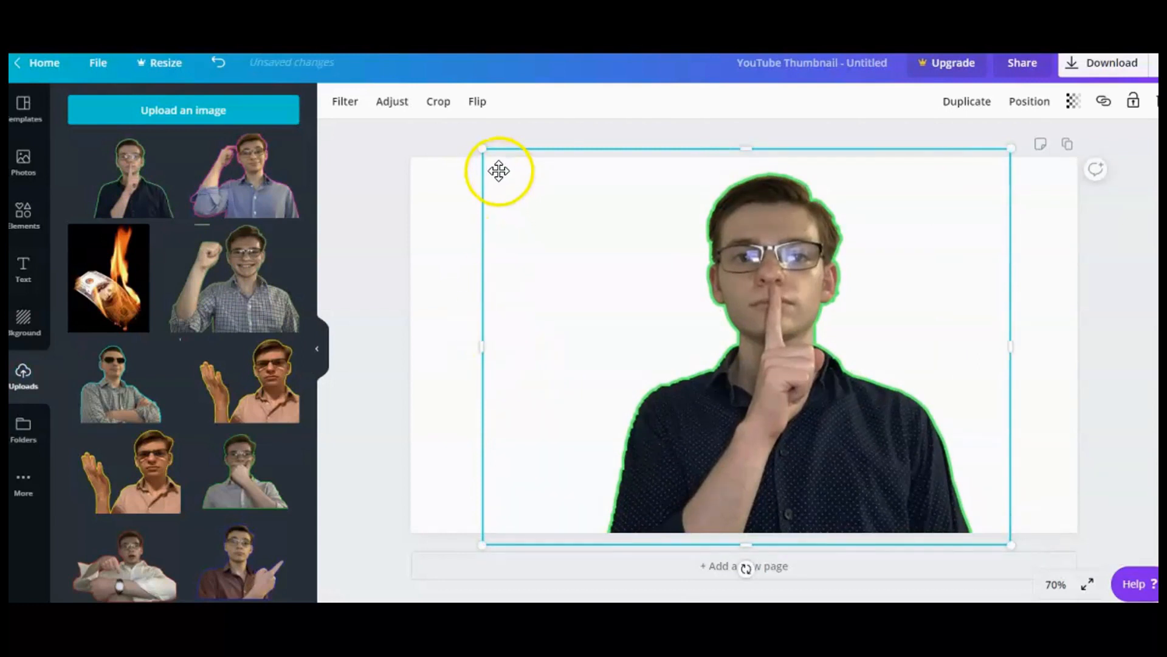
{"action": "left_click_drag", "start_coordinate": [481, 149], "coordinate": [469, 138]}
{"action": "left_click_drag", "start_coordinate": [831, 472], "coordinate": [671, 455]}
{"action": "left_click_drag", "start_coordinate": [853, 128], "coordinate": [829, 155]}
Raise the cutout photo's brightness to about 8
{"action": "left_click", "coordinate": [392, 102]}
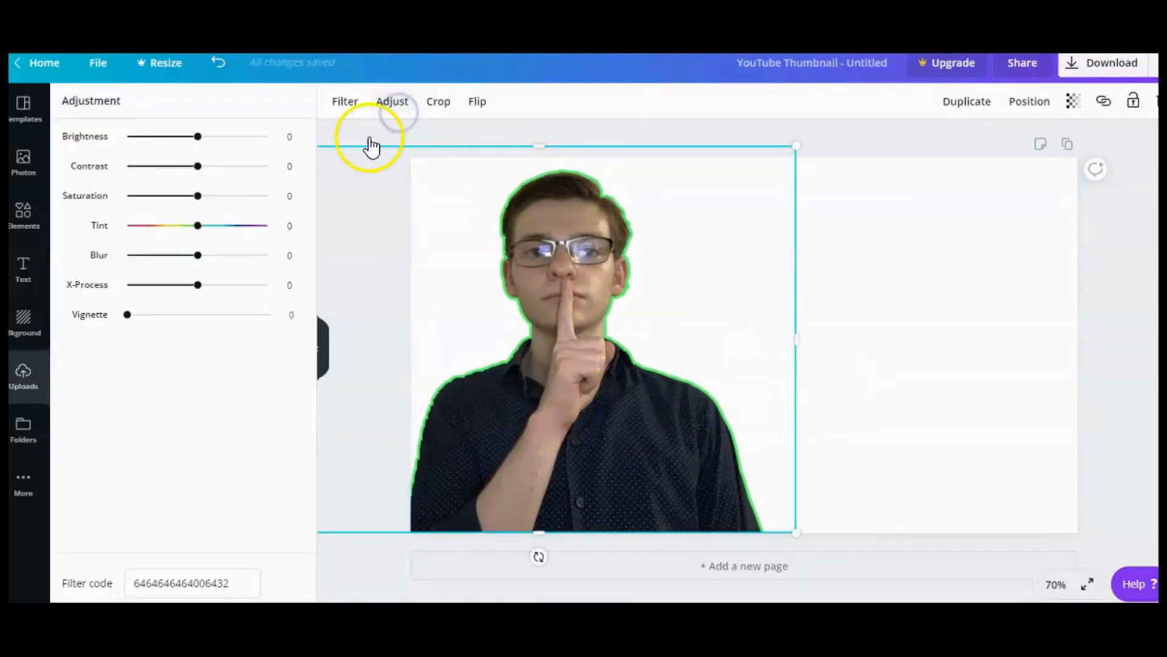
{"action": "left_click_drag", "start_coordinate": [200, 137], "coordinate": [205, 137]}
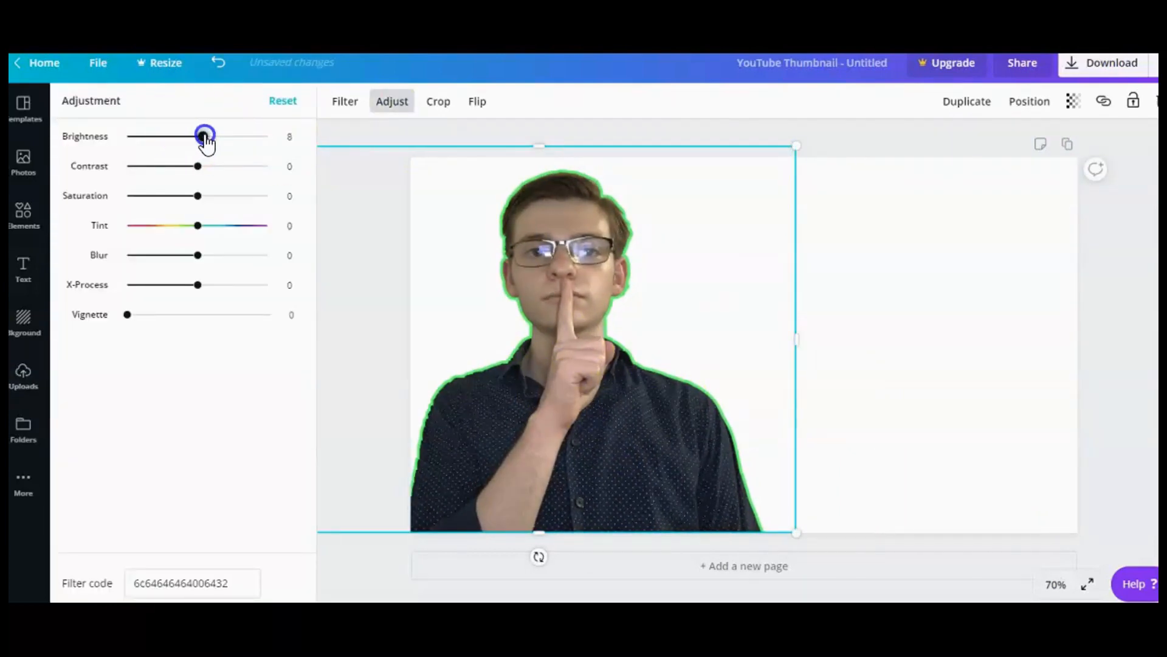
Add a heading to the page reading "WHAT THEY DIDN'T TELL YOU"
{"action": "left_click", "coordinate": [25, 272]}
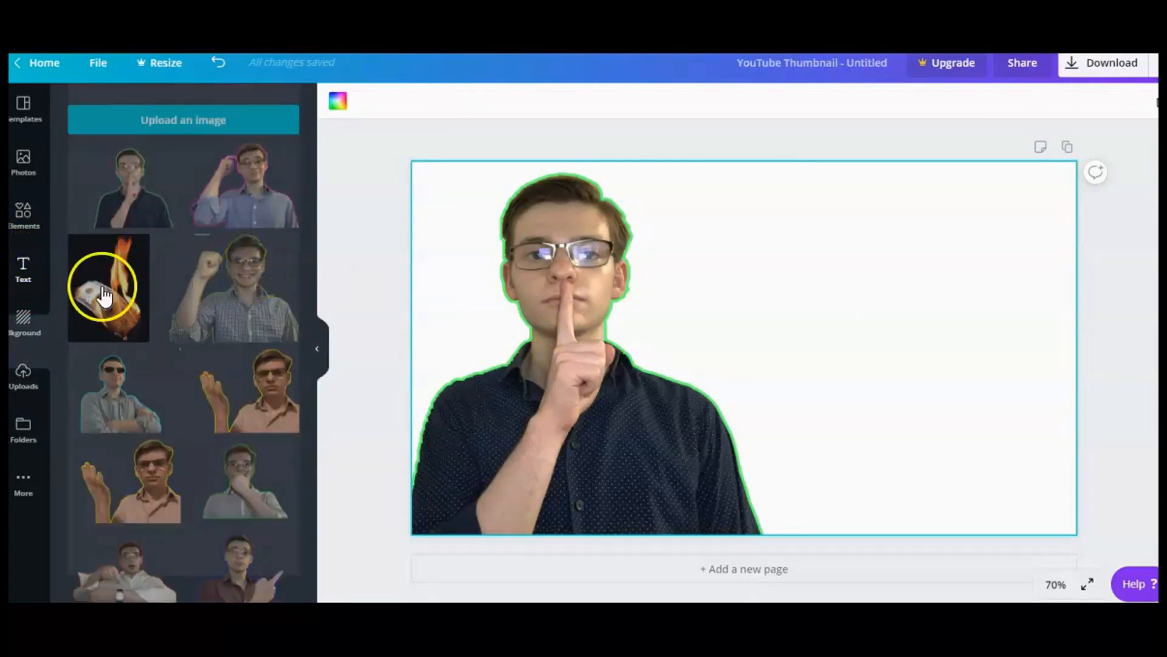
{"action": "left_click", "coordinate": [36, 278]}
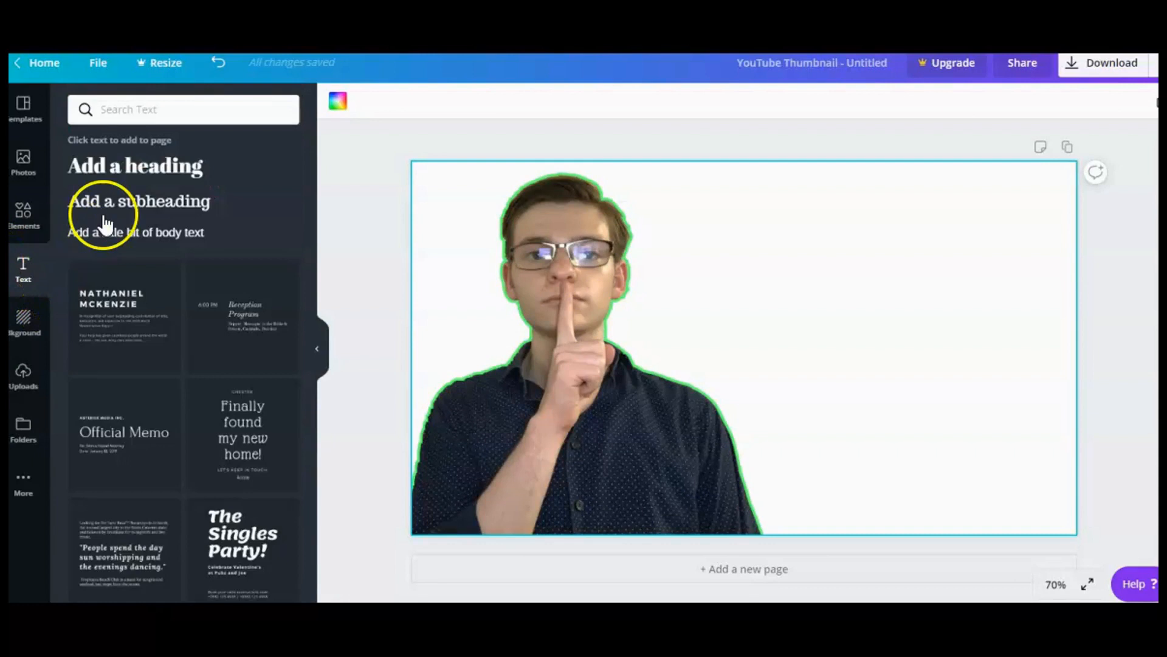
{"action": "left_click", "coordinate": [149, 167]}
{"action": "triple_click", "coordinate": [773, 350]}
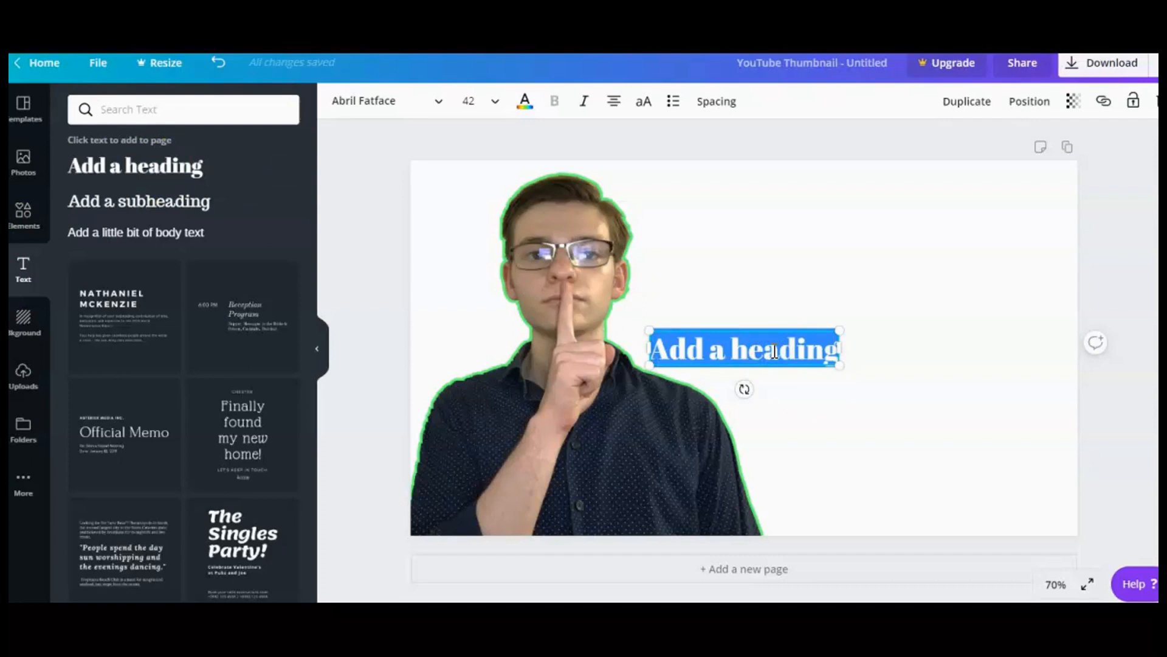
{"action": "type", "text": "Wh"}
{"action": "key", "text": "BackSpace"}
{"action": "type", "text": "HA"}
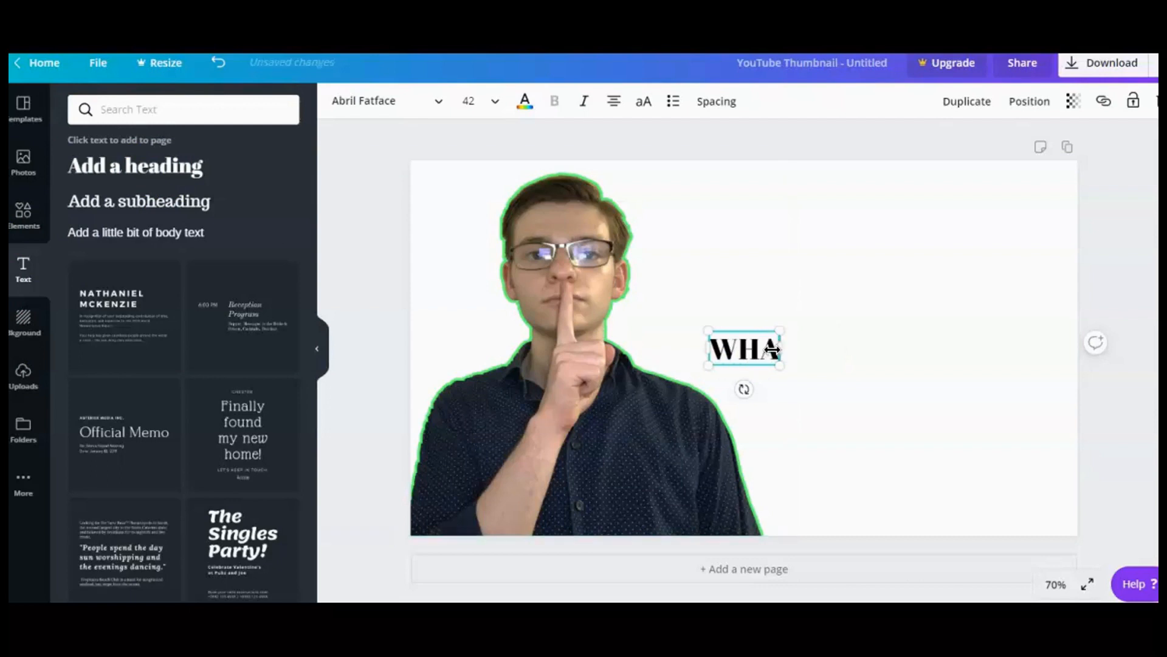
{"action": "type", "text": "T THEY DID"}
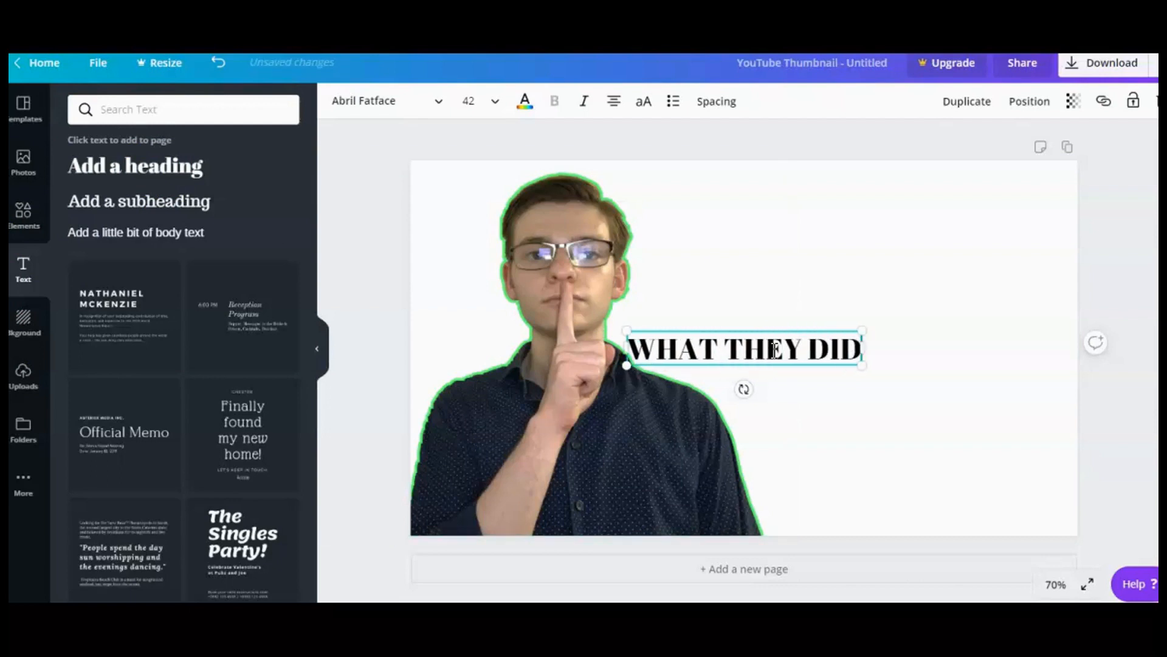
{"action": "type", "text": "N'T TELL YOU"}
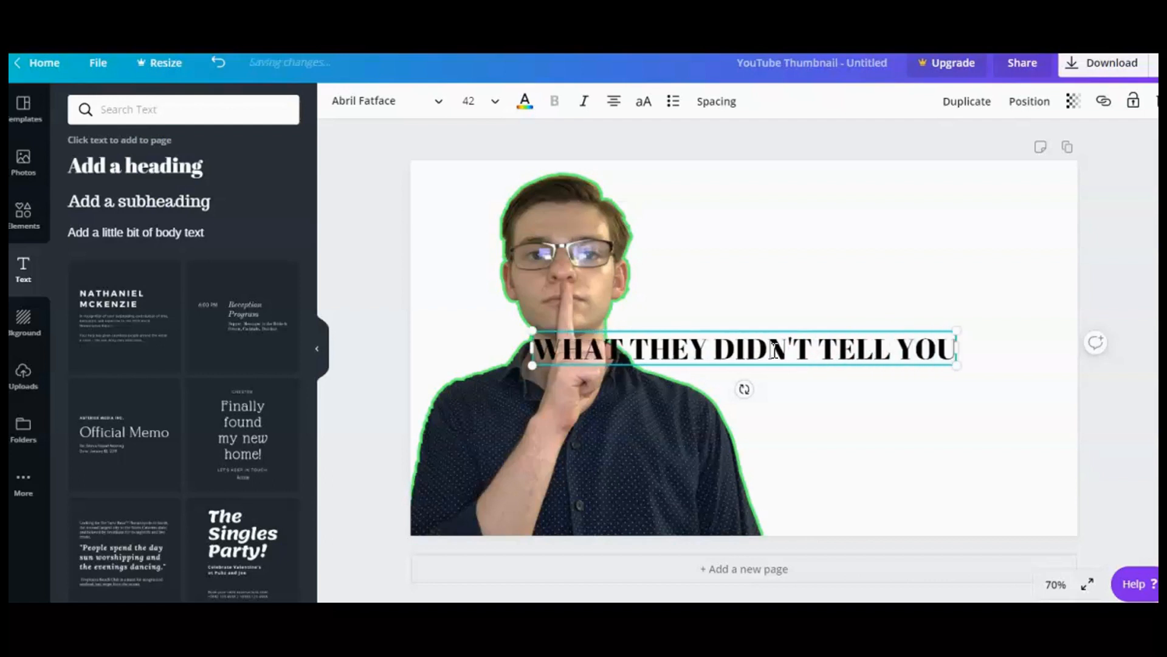
Set the heading's font size to 104 and move it up so all its lines fit on the page
{"action": "triple_click", "coordinate": [769, 347]}
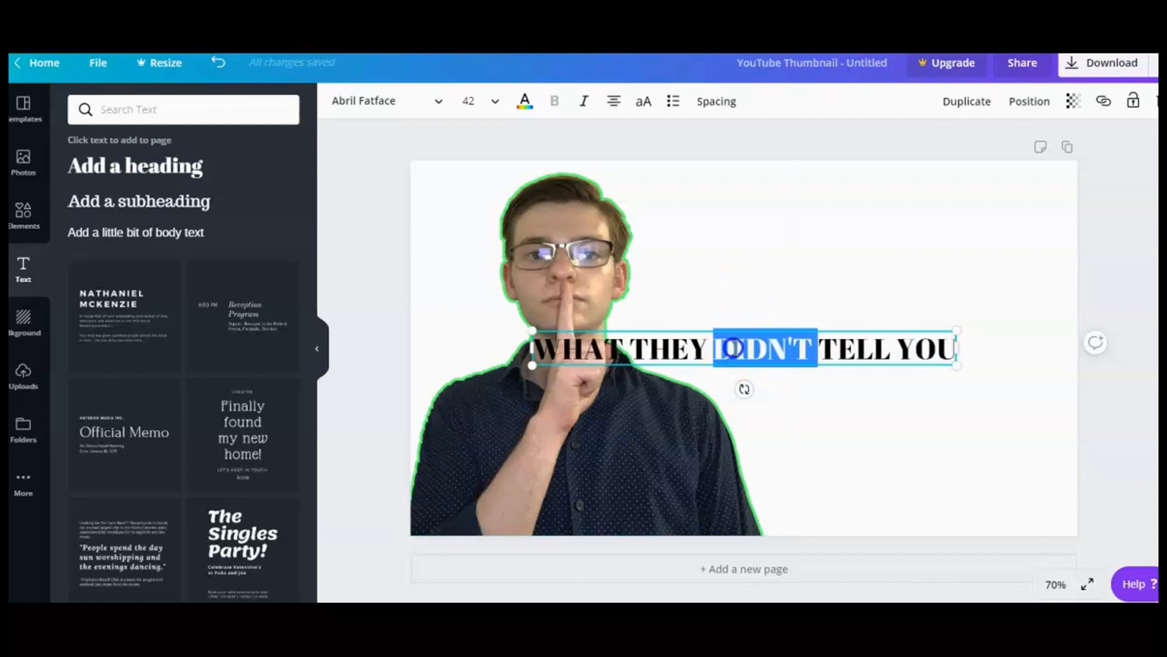
{"action": "left_click", "coordinate": [477, 102]}
{"action": "scroll", "coordinate": [523, 402], "scroll_direction": "down", "scroll_amount": 2}
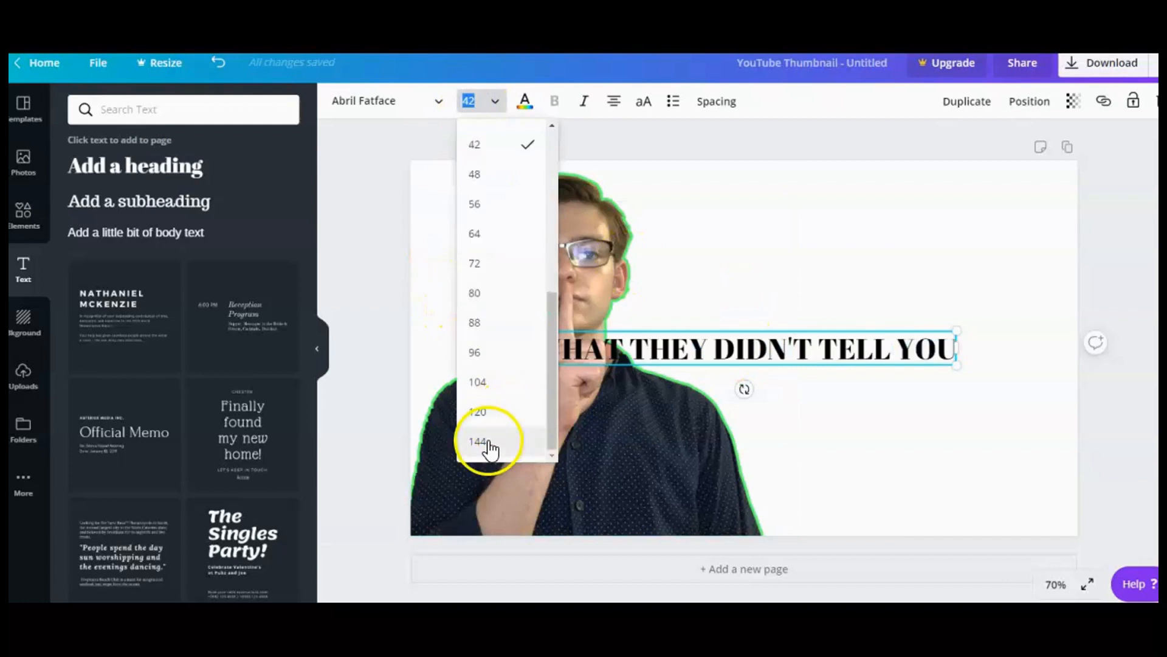
{"action": "left_click", "coordinate": [484, 382]}
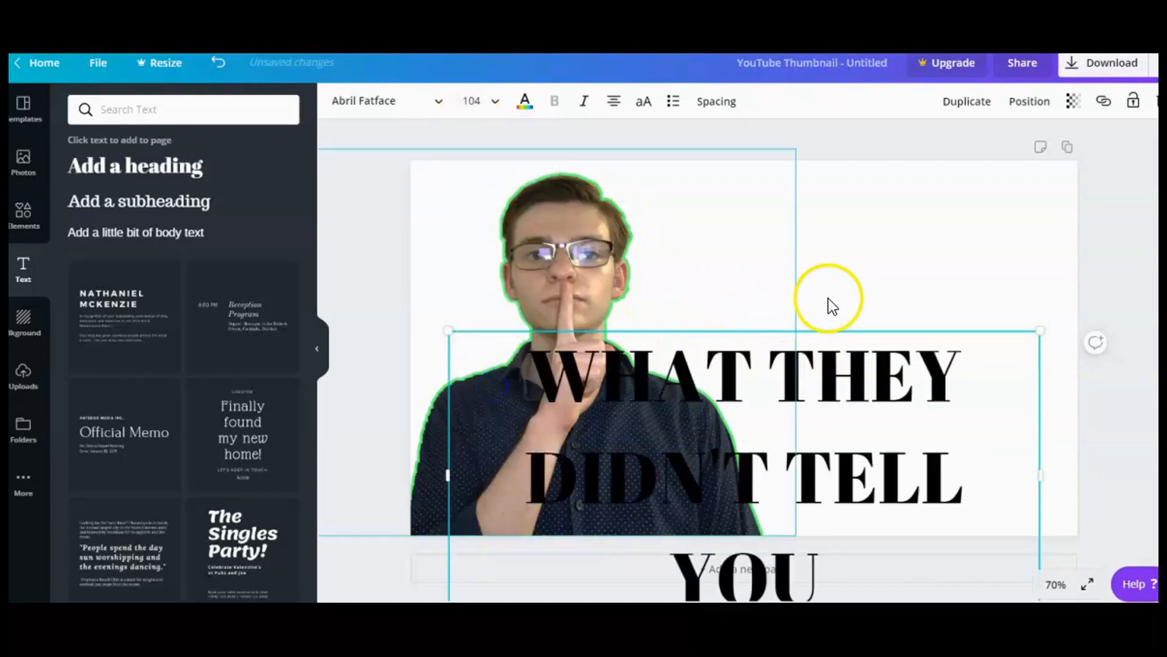
{"action": "left_click_drag", "start_coordinate": [816, 418], "coordinate": [827, 323]}
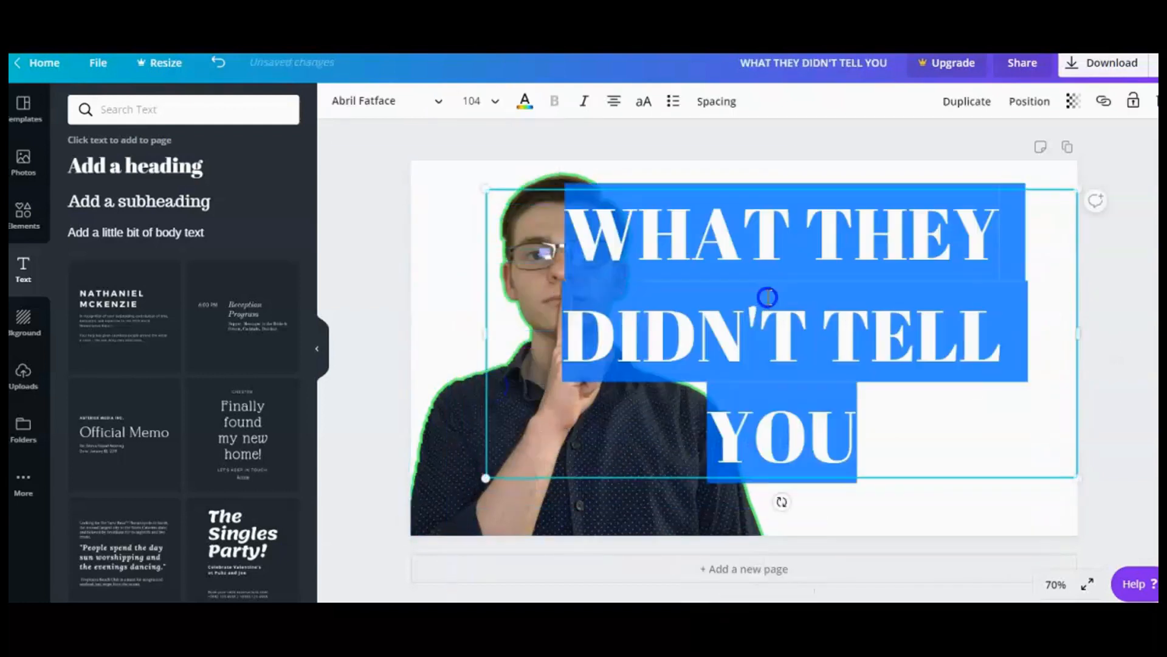
Change the font of the whole heading to Barlow Black
{"action": "left_click", "coordinate": [833, 325]}
{"action": "left_click", "coordinate": [1024, 339]}
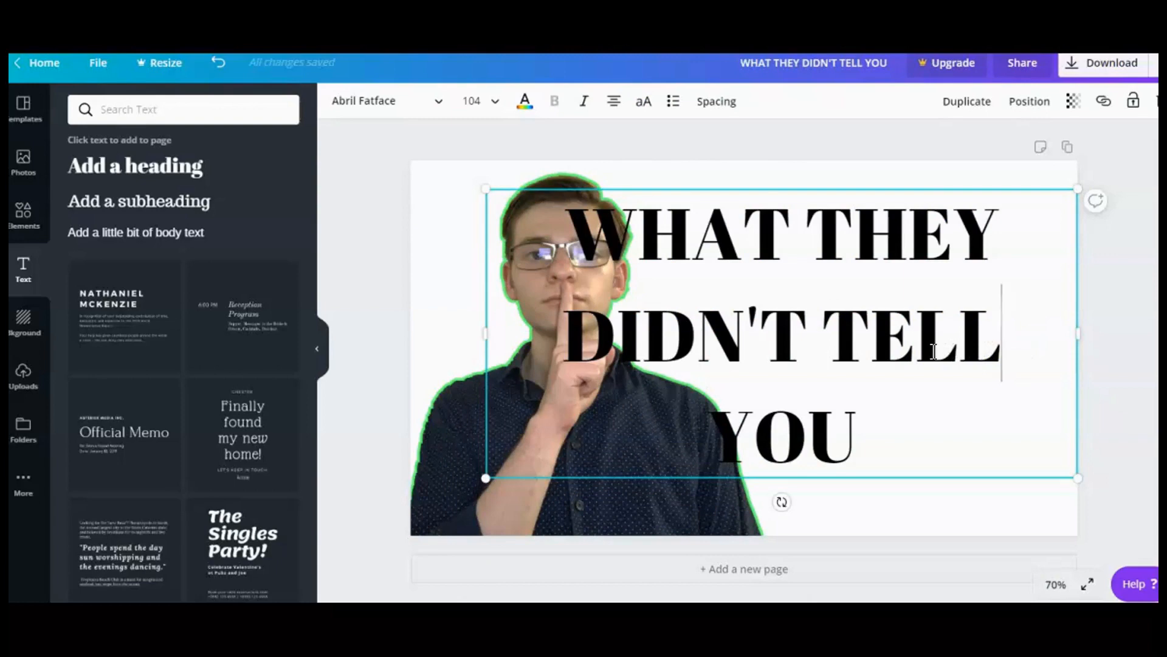
{"action": "left_click_drag", "start_coordinate": [878, 425], "coordinate": [579, 261]}
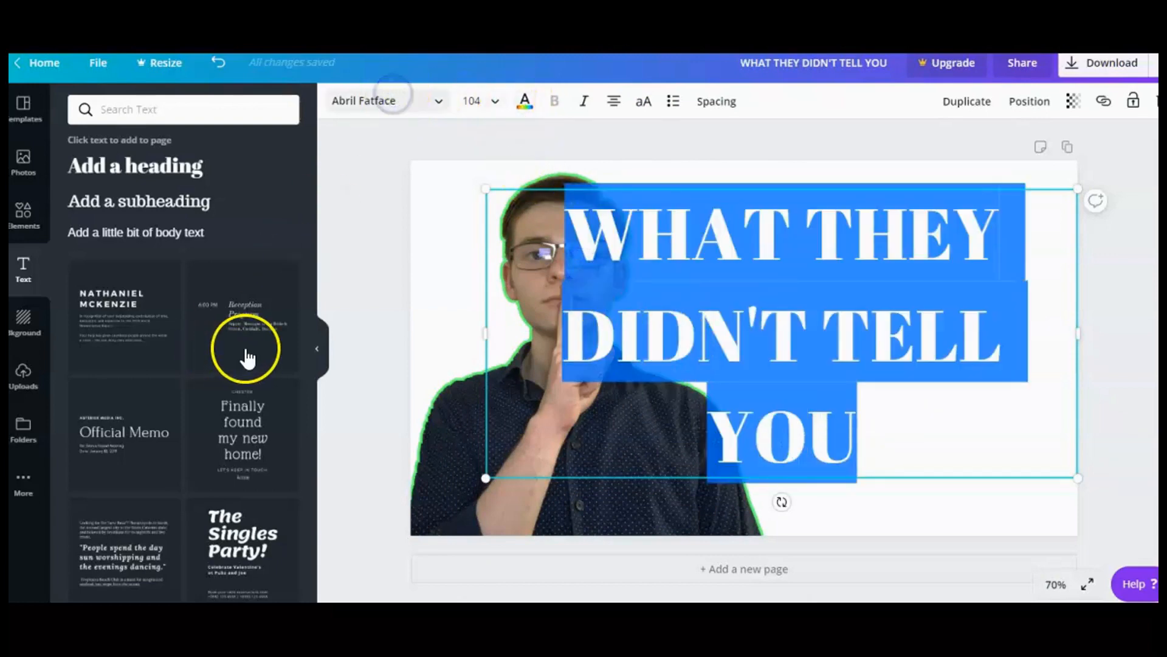
{"action": "left_click", "coordinate": [395, 111]}
{"action": "scroll", "coordinate": [203, 389], "scroll_direction": "down", "scroll_amount": 8}
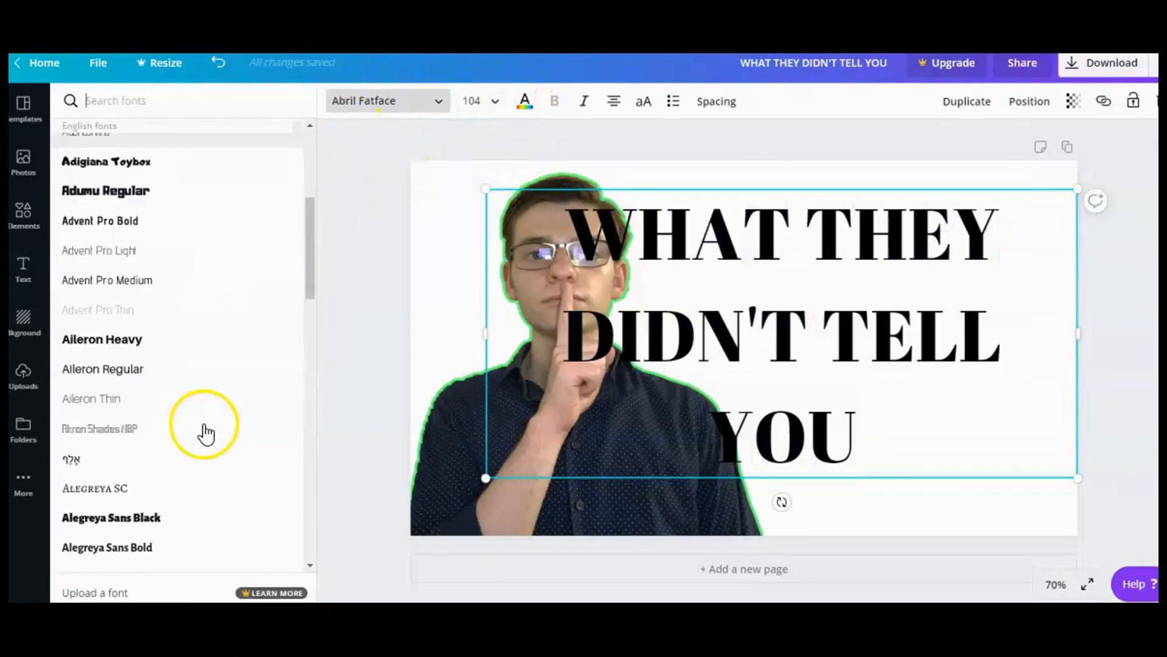
{"action": "scroll", "coordinate": [203, 430], "scroll_direction": "down", "scroll_amount": 10}
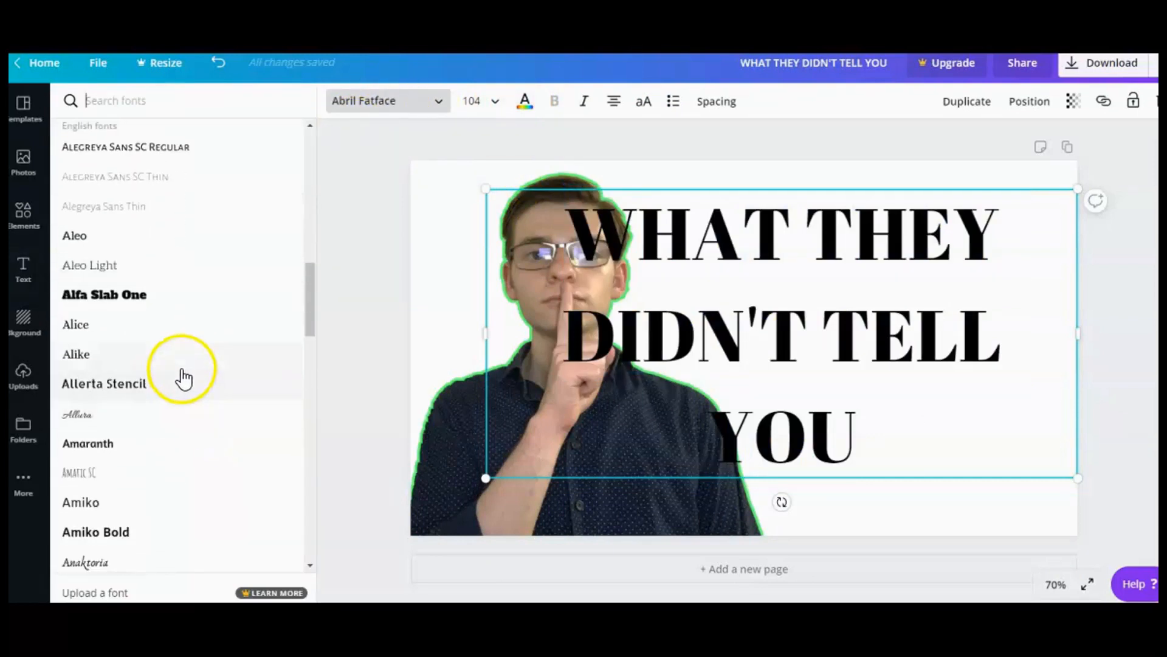
{"action": "scroll", "coordinate": [201, 412], "scroll_direction": "down", "scroll_amount": 12}
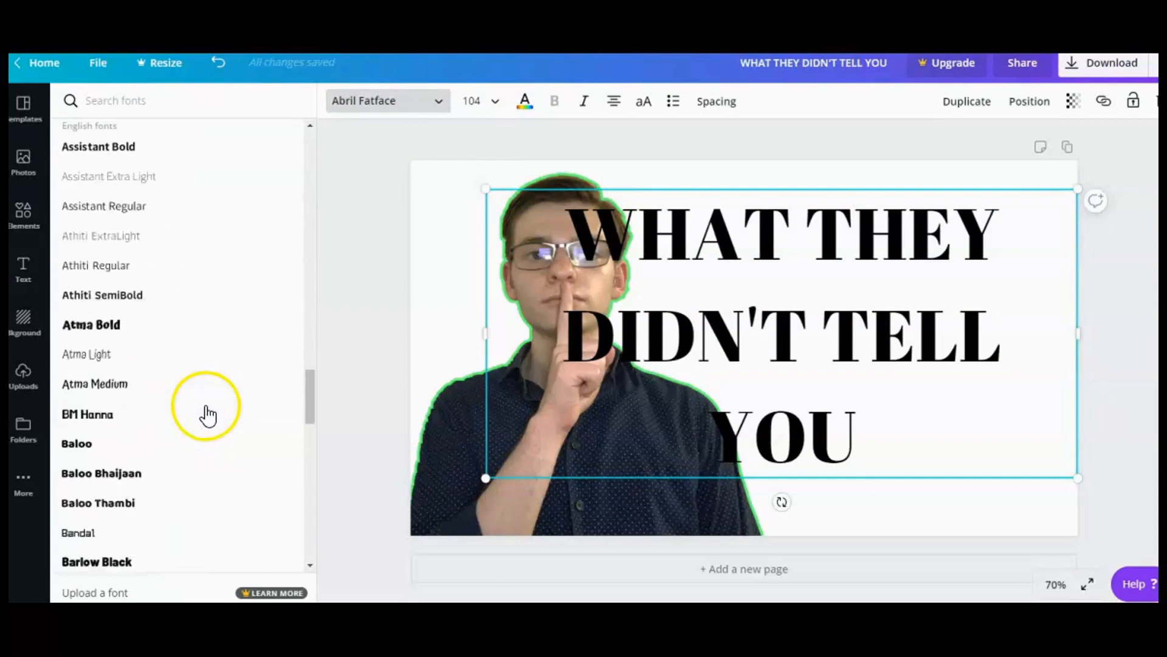
{"action": "scroll", "coordinate": [213, 415], "scroll_direction": "down", "scroll_amount": 7}
{"action": "scroll", "coordinate": [221, 422], "scroll_direction": "up", "scroll_amount": 3}
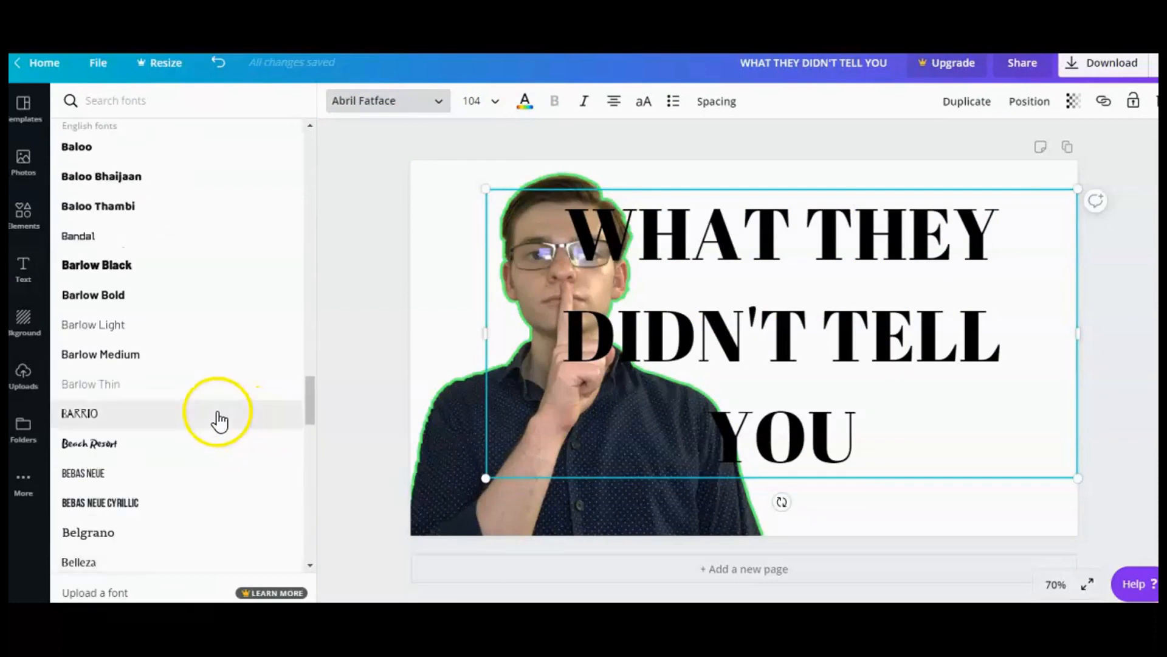
{"action": "left_click", "coordinate": [124, 264]}
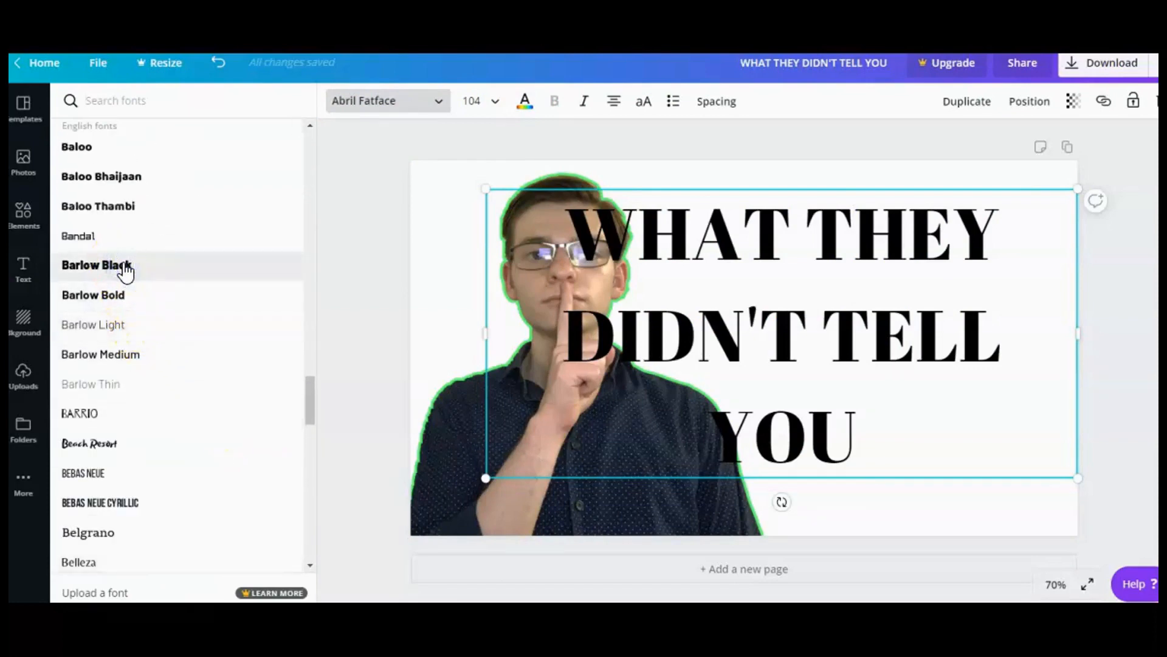
{"action": "left_click", "coordinate": [985, 448]}
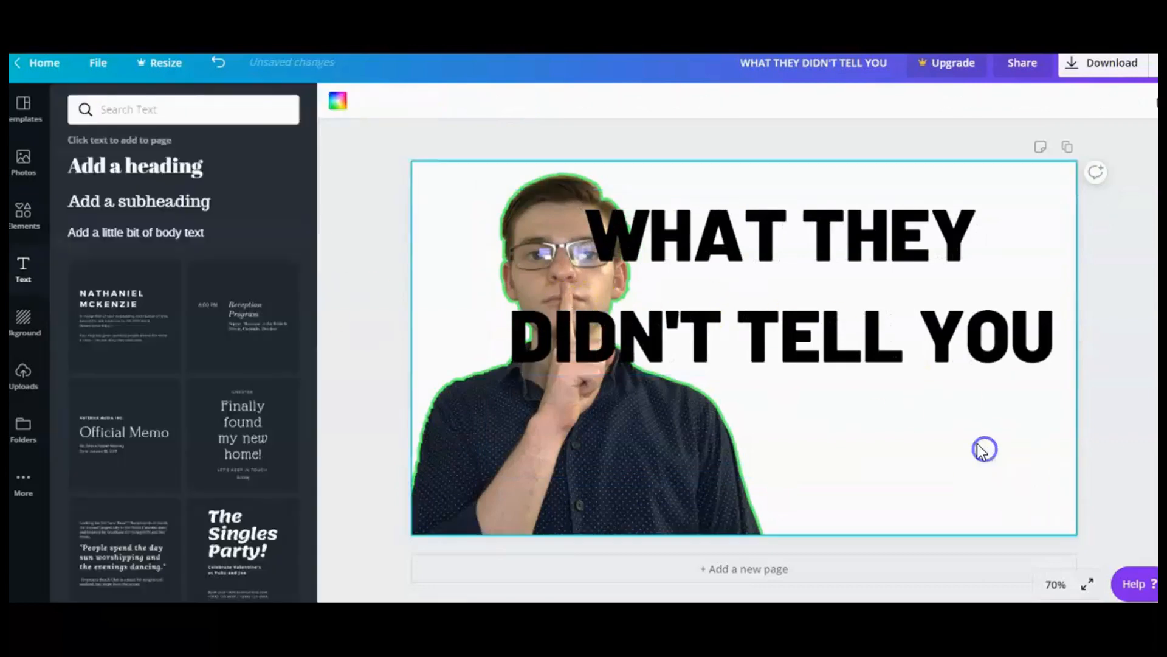
Insert a line break so that "TELL YOU" sits on its own line below "DIDN'T"
{"action": "left_click", "coordinate": [811, 248]}
{"action": "double_click", "coordinate": [812, 248]}
{"action": "left_click", "coordinate": [826, 244]}
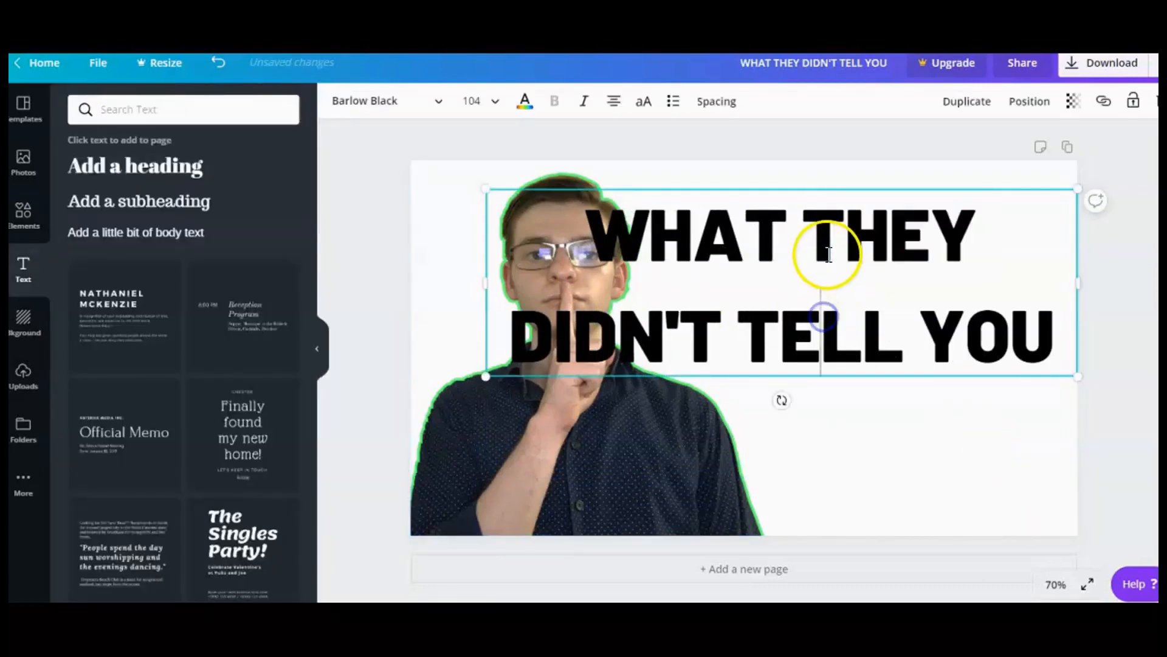
{"action": "left_click", "coordinate": [749, 332]}
{"action": "key", "text": "Return"}
Reduce the line height of the whole heading to bring its lines closer together
{"action": "key", "text": "ctrl+a"}
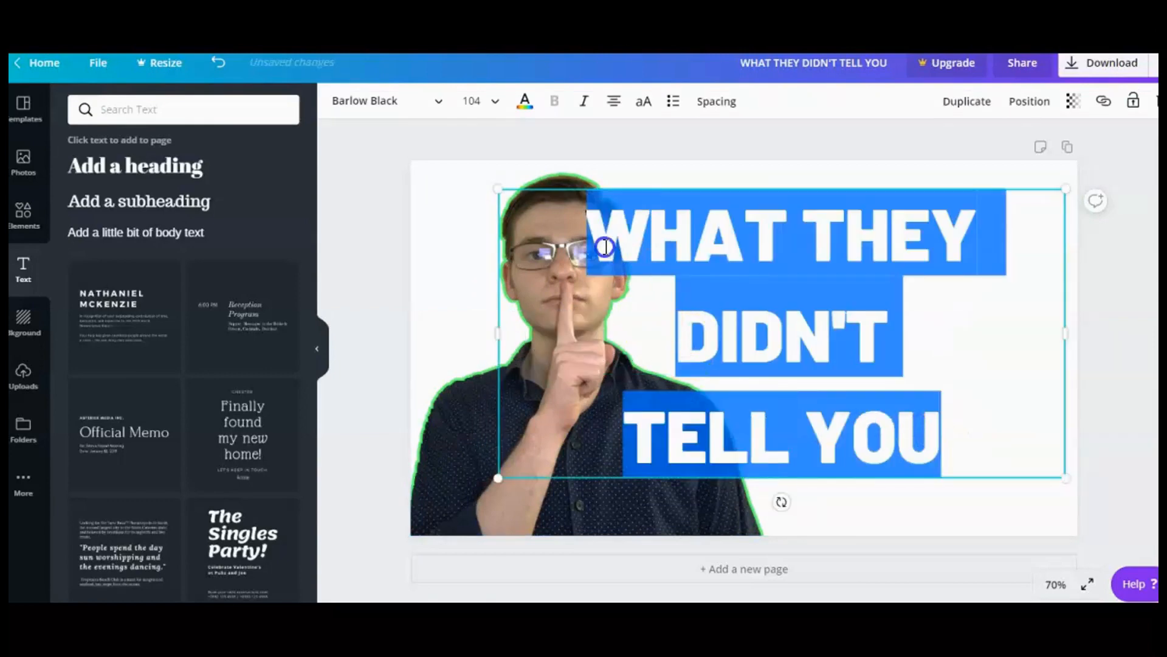
{"action": "left_click", "coordinate": [717, 101]}
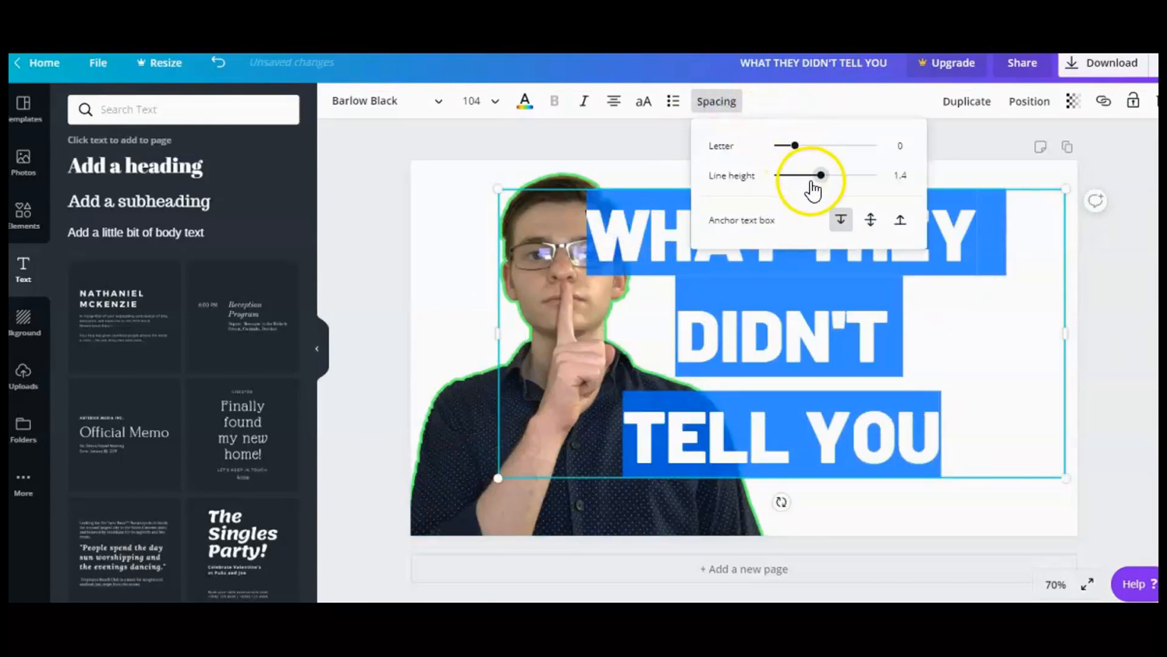
{"action": "left_click_drag", "start_coordinate": [820, 176], "coordinate": [811, 177]}
{"action": "left_click", "coordinate": [945, 501]}
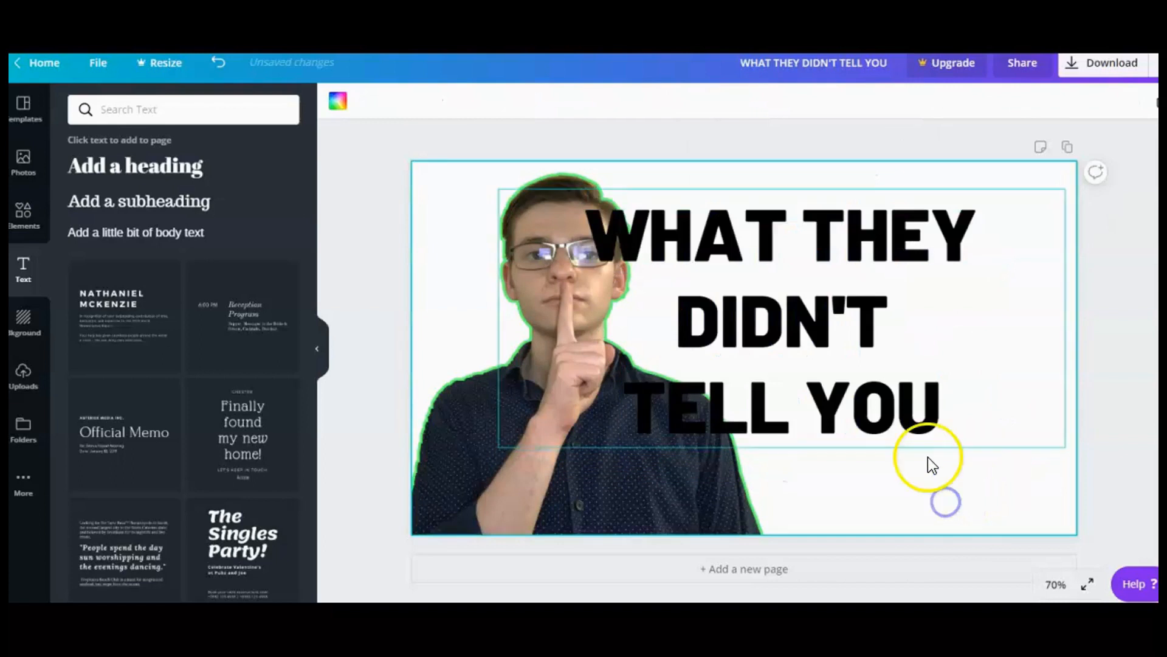
Rearrange the heading's lines as WHAT / THEY DIDN'T / TELL YOU and move it into the empty space beside the man
{"action": "left_click", "coordinate": [946, 396]}
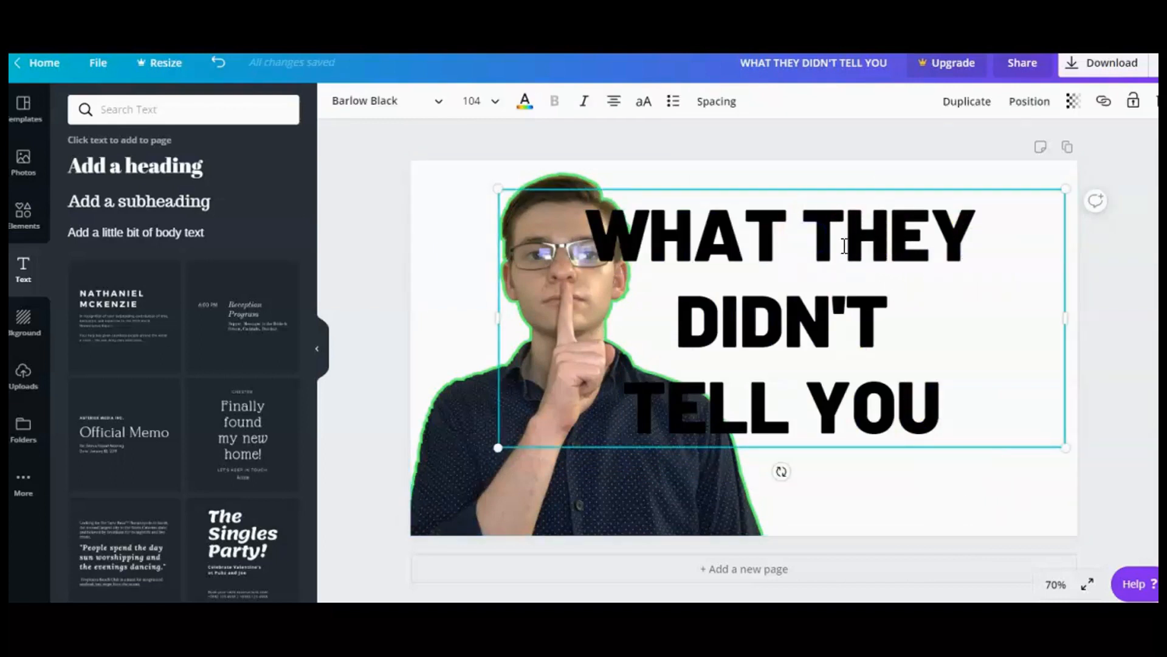
{"action": "key", "text": "Return"}
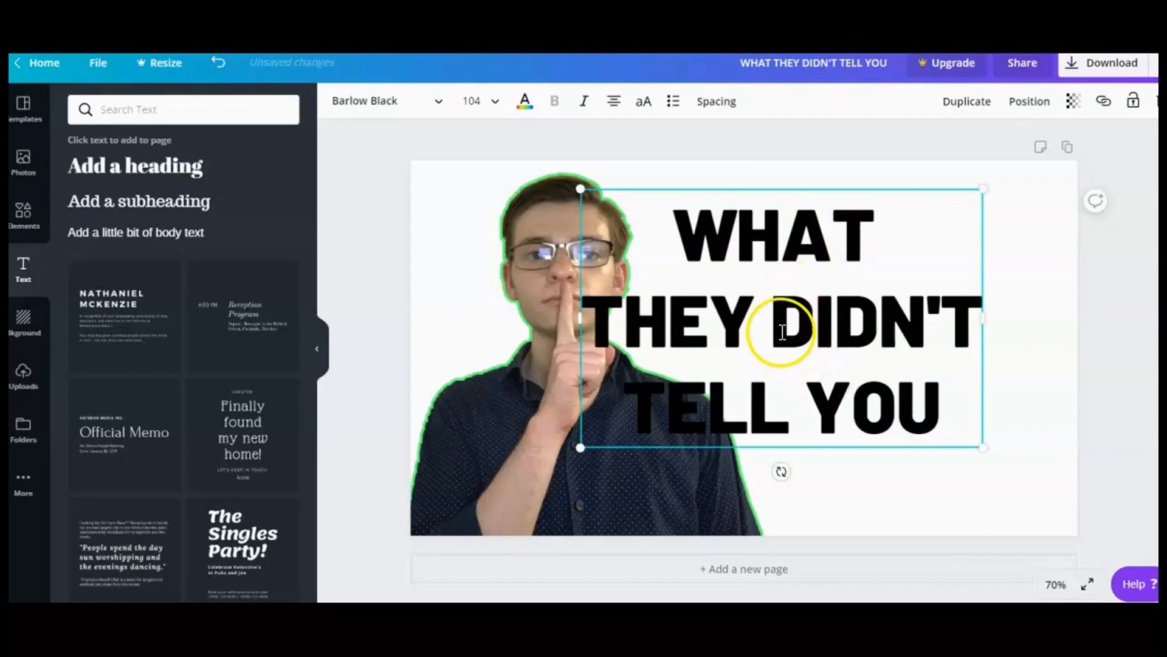
{"action": "key", "text": "Delete"}
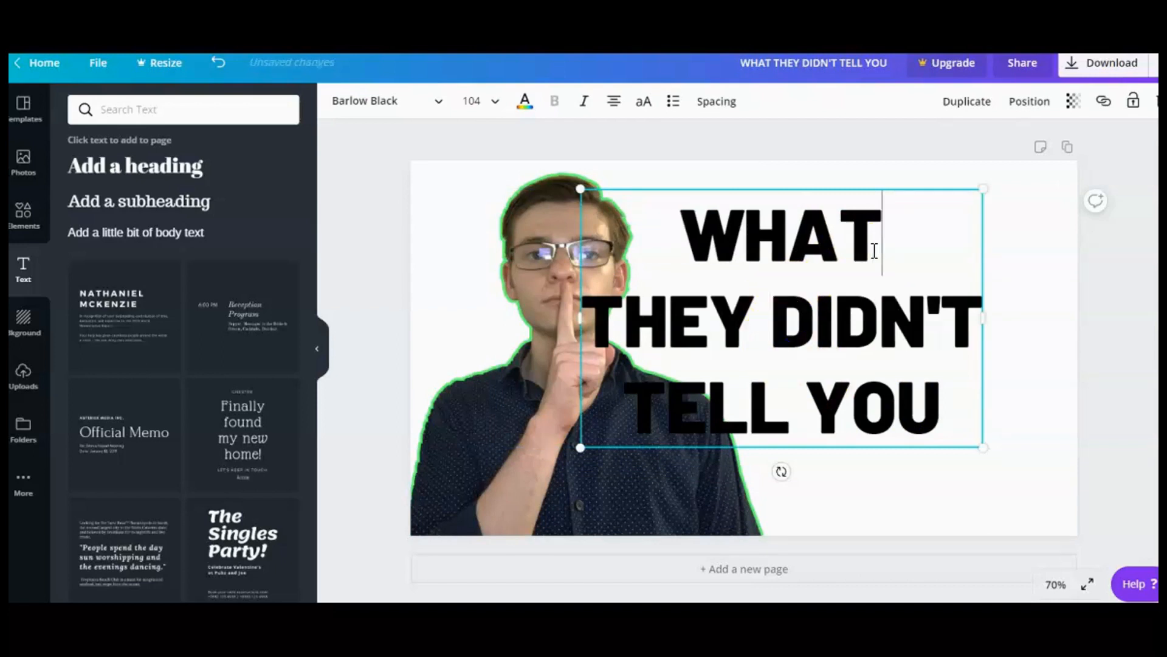
{"action": "left_click", "coordinate": [886, 477]}
{"action": "left_click_drag", "start_coordinate": [825, 332], "coordinate": [905, 313]}
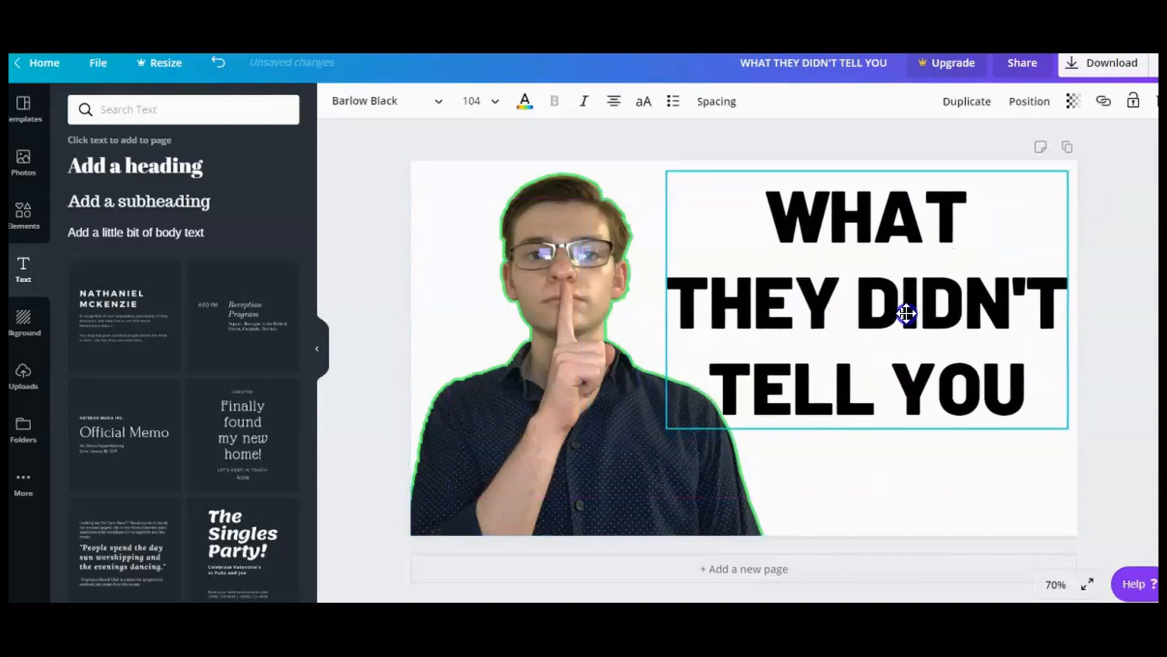
Put "DIDN'T" on its own line and color all of the heading text bright pink
{"action": "double_click", "coordinate": [880, 314]}
{"action": "left_click", "coordinate": [958, 352]}
{"action": "left_click_drag", "start_coordinate": [1016, 385], "coordinate": [767, 216]}
{"action": "left_click", "coordinate": [525, 101]}
{"action": "left_click", "coordinate": [83, 158]}
{"action": "left_click_drag", "start_coordinate": [165, 291], "coordinate": [209, 170]}
{"action": "left_click", "coordinate": [231, 389]}
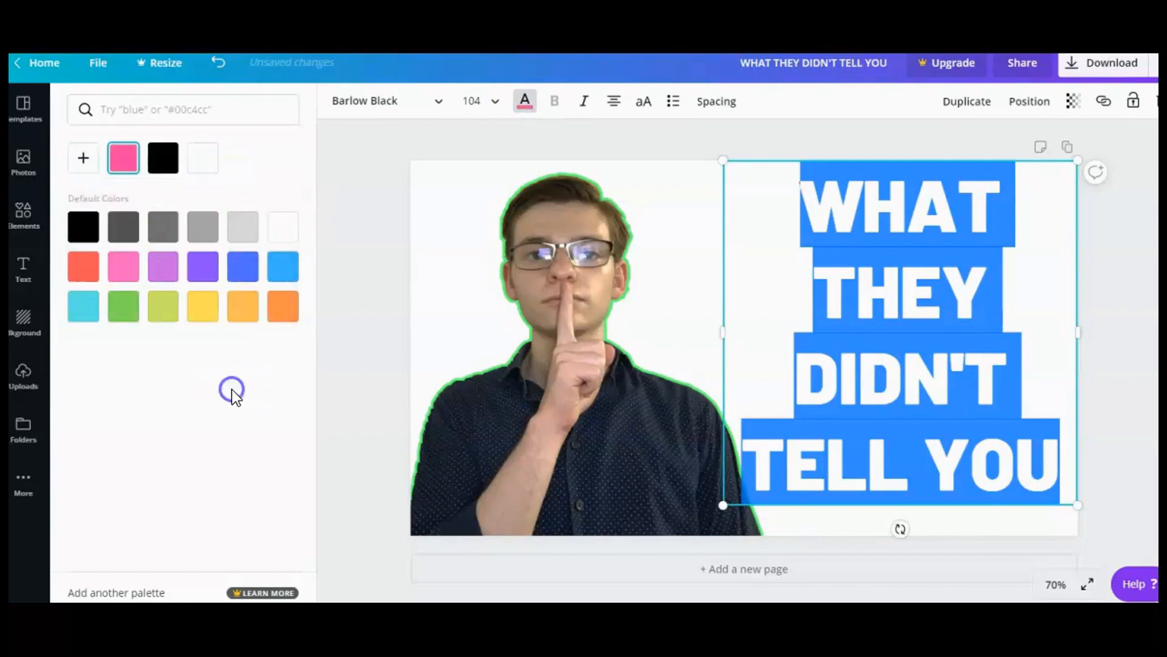
Recolor only the word "DIDN'T" in the heading black
{"action": "left_click", "coordinate": [633, 318]}
{"action": "left_click", "coordinate": [897, 341]}
{"action": "double_click", "coordinate": [907, 377]}
{"action": "left_click", "coordinate": [973, 389]}
{"action": "left_click_drag", "start_coordinate": [1003, 389], "coordinate": [800, 377]}
{"action": "left_click", "coordinate": [525, 101]}
{"action": "left_click", "coordinate": [83, 227]}
{"action": "left_click", "coordinate": [180, 418]}
{"action": "left_click", "coordinate": [656, 273]}
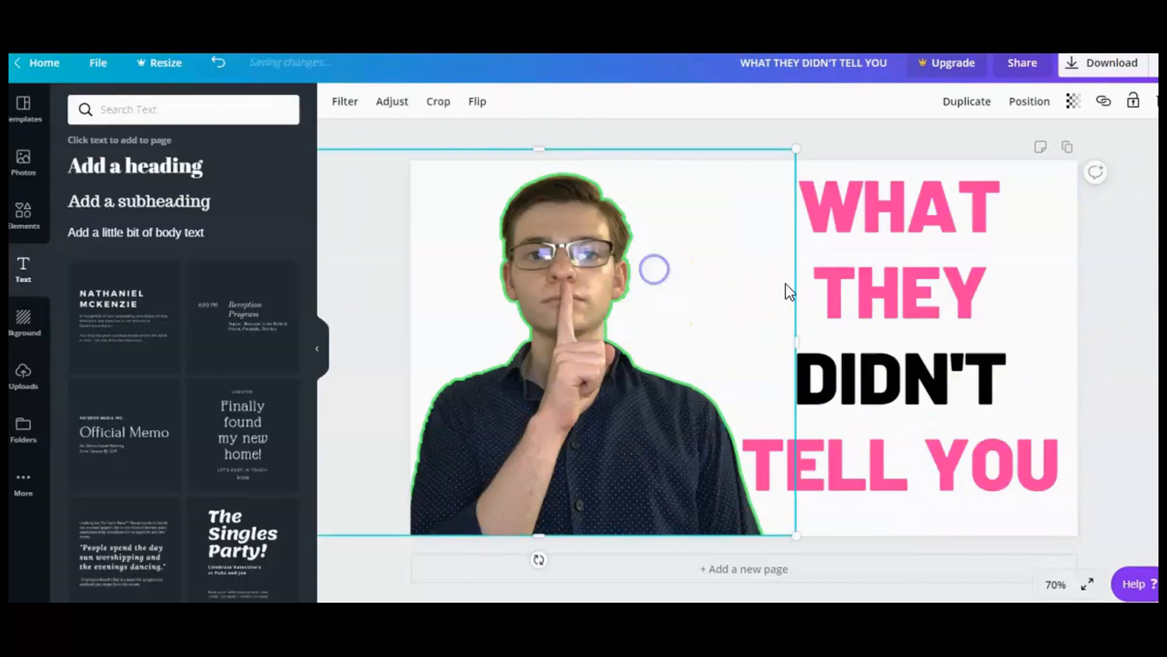
Join "WHAT" and "THEY" on one line and shift the heading so it fits within the page beside the man
{"action": "left_click", "coordinate": [1110, 351]}
{"action": "left_click", "coordinate": [959, 386]}
{"action": "left_click", "coordinate": [872, 296]}
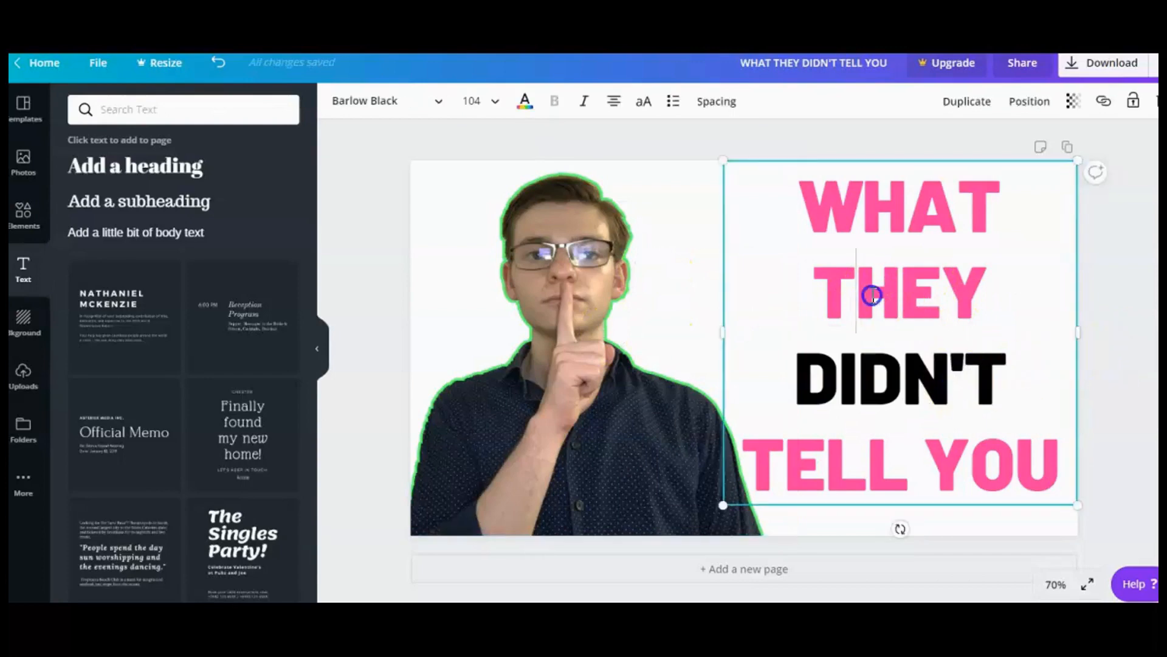
{"action": "key", "text": "BackSpace"}
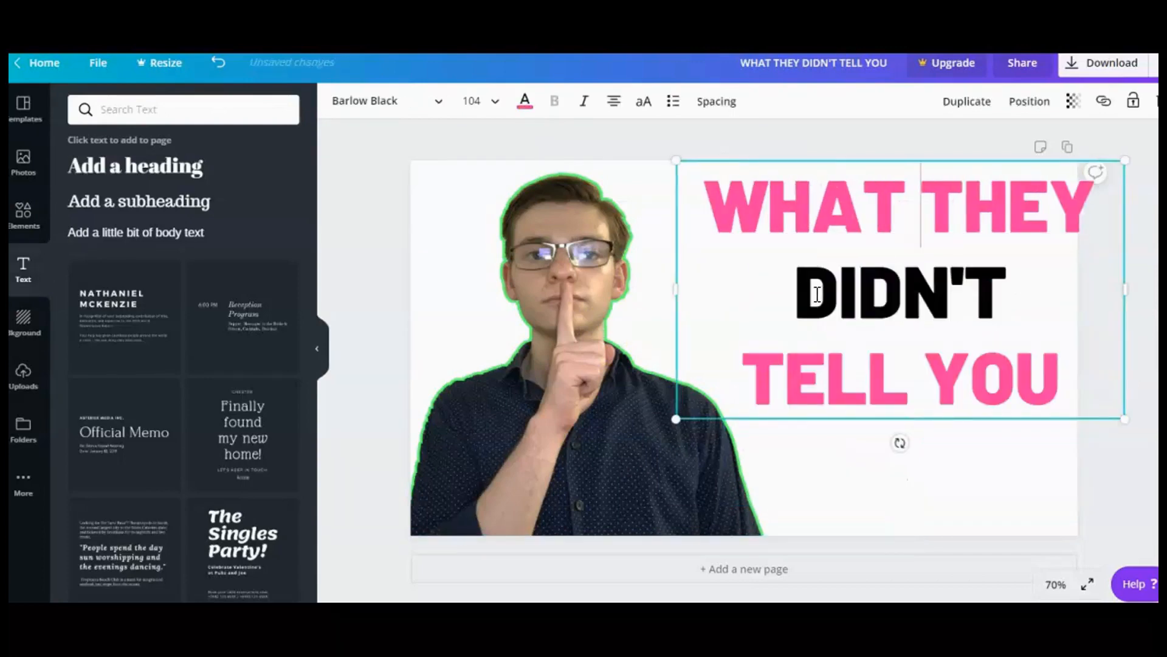
{"action": "left_click", "coordinate": [1129, 466]}
{"action": "left_click_drag", "start_coordinate": [936, 338], "coordinate": [897, 330]}
Try out a different letter spacing on the whole heading
{"action": "left_click_drag", "start_coordinate": [1045, 386], "coordinate": [717, 116]}
{"action": "left_click", "coordinate": [716, 102]}
{"action": "left_click_drag", "start_coordinate": [781, 148], "coordinate": [798, 152]}
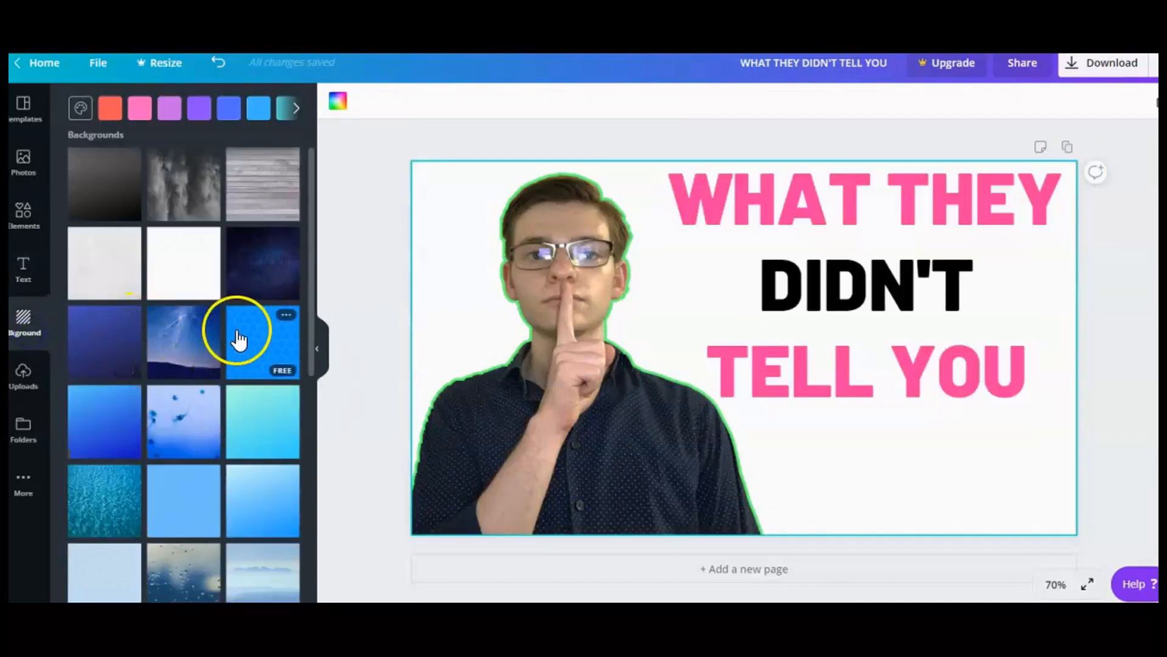
Apply the free dark galaxy image with the purple glow from the background library as the page background
{"action": "scroll", "coordinate": [183, 326], "scroll_direction": "down", "scroll_amount": 12}
{"action": "scroll", "coordinate": [207, 334], "scroll_direction": "down", "scroll_amount": 15}
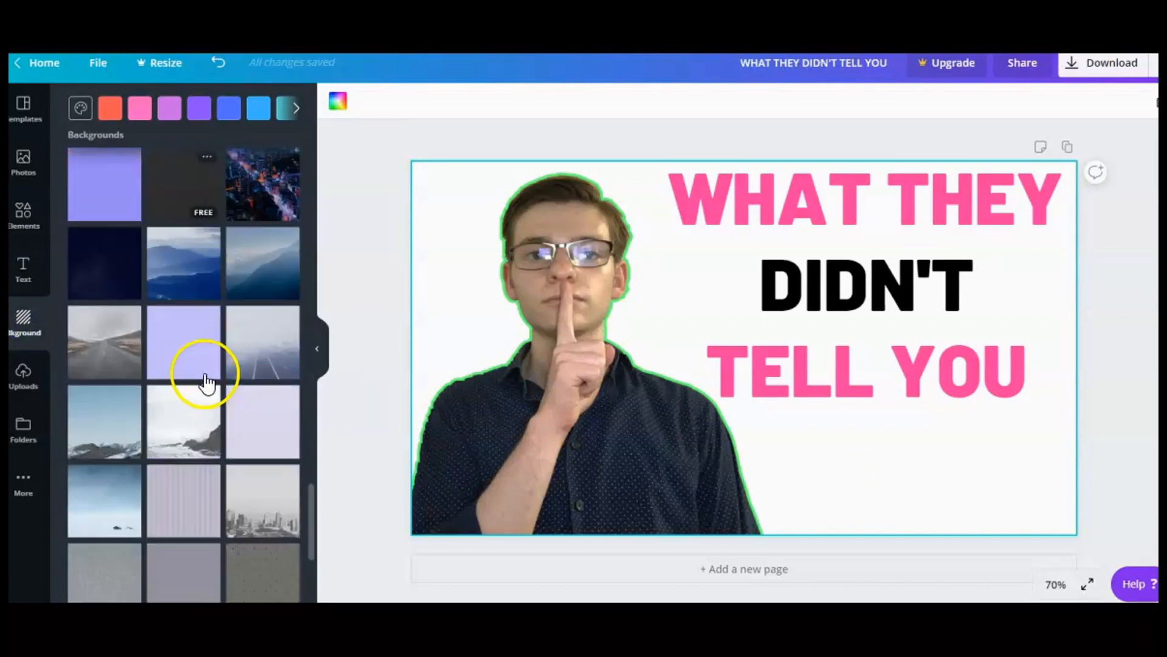
{"action": "scroll", "coordinate": [207, 377], "scroll_direction": "down", "scroll_amount": 15}
{"action": "scroll", "coordinate": [214, 377], "scroll_direction": "down", "scroll_amount": 10}
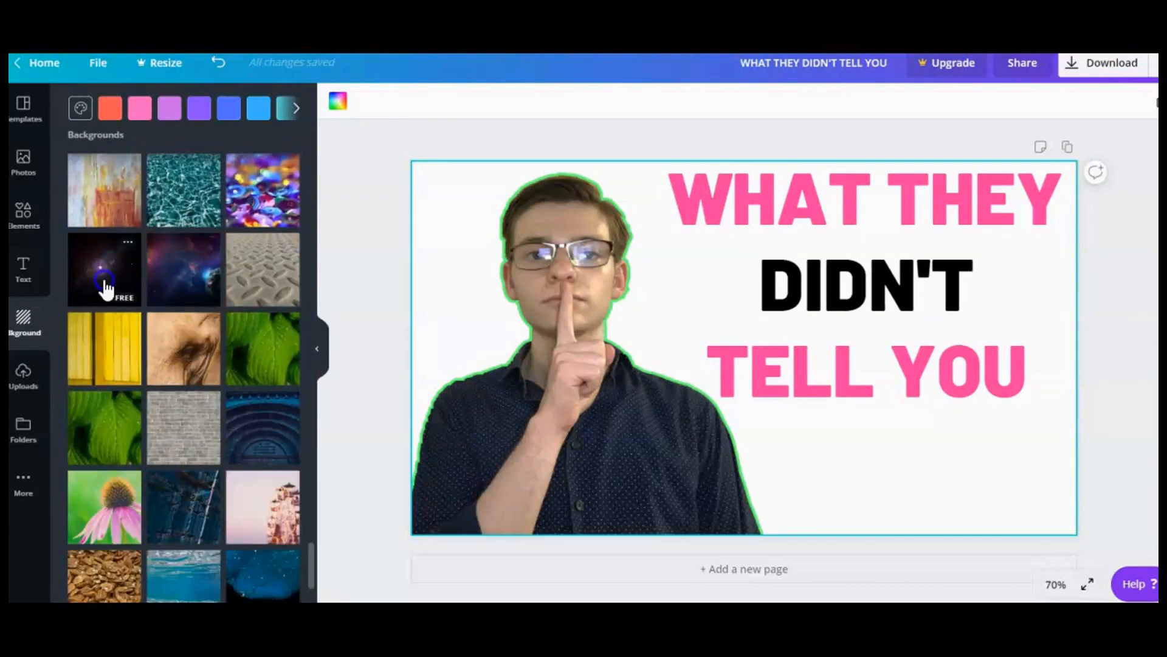
{"action": "left_click", "coordinate": [105, 286]}
{"action": "scroll", "coordinate": [210, 390], "scroll_direction": "down", "scroll_amount": 5}
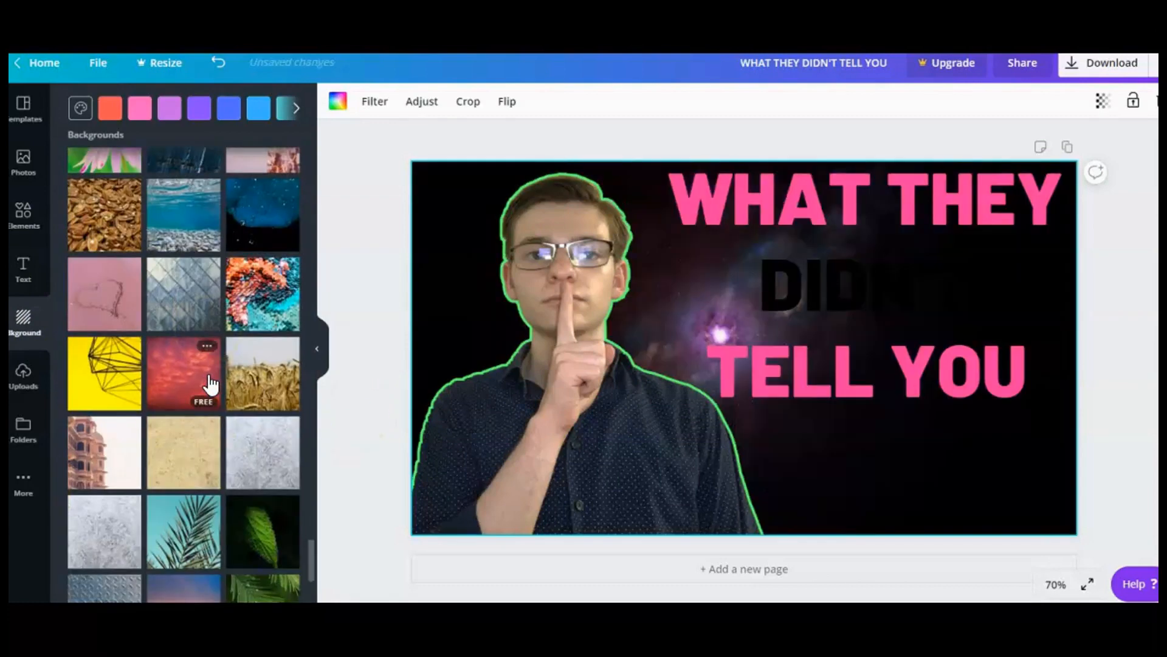
{"action": "scroll", "coordinate": [237, 304], "scroll_direction": "down", "scroll_amount": 4}
{"action": "scroll", "coordinate": [240, 316], "scroll_direction": "down", "scroll_amount": 5}
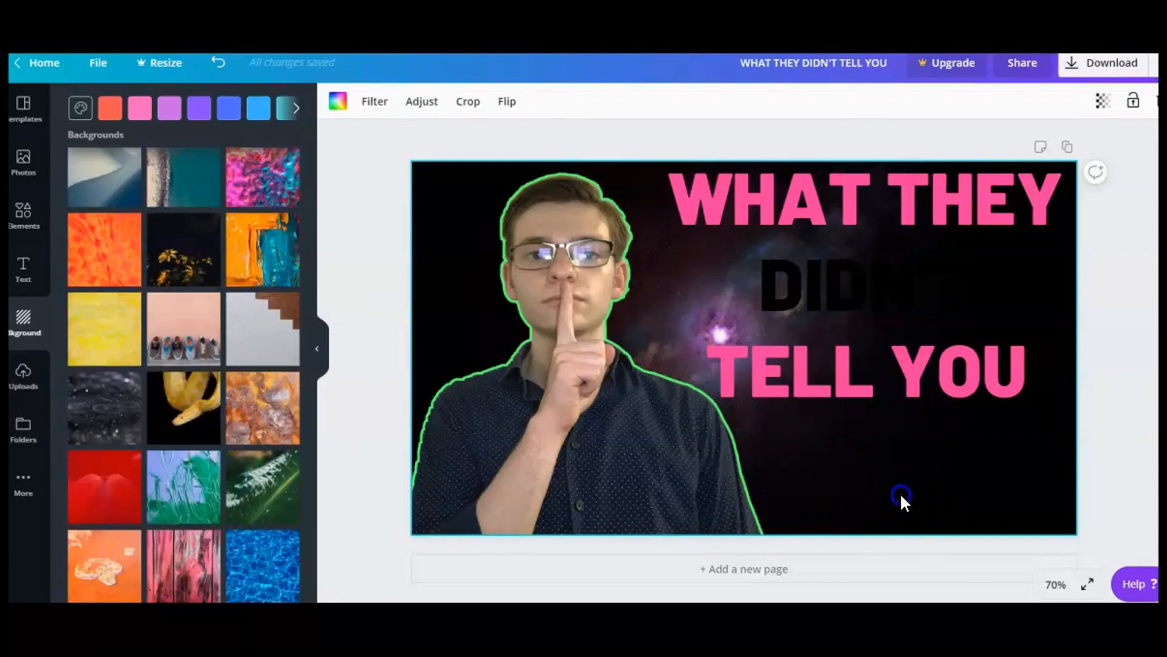
Lower the galaxy background's transparency value to 67
{"action": "left_click", "coordinate": [1103, 101]}
{"action": "left_click_drag", "start_coordinate": [1061, 141], "coordinate": [1033, 145]}
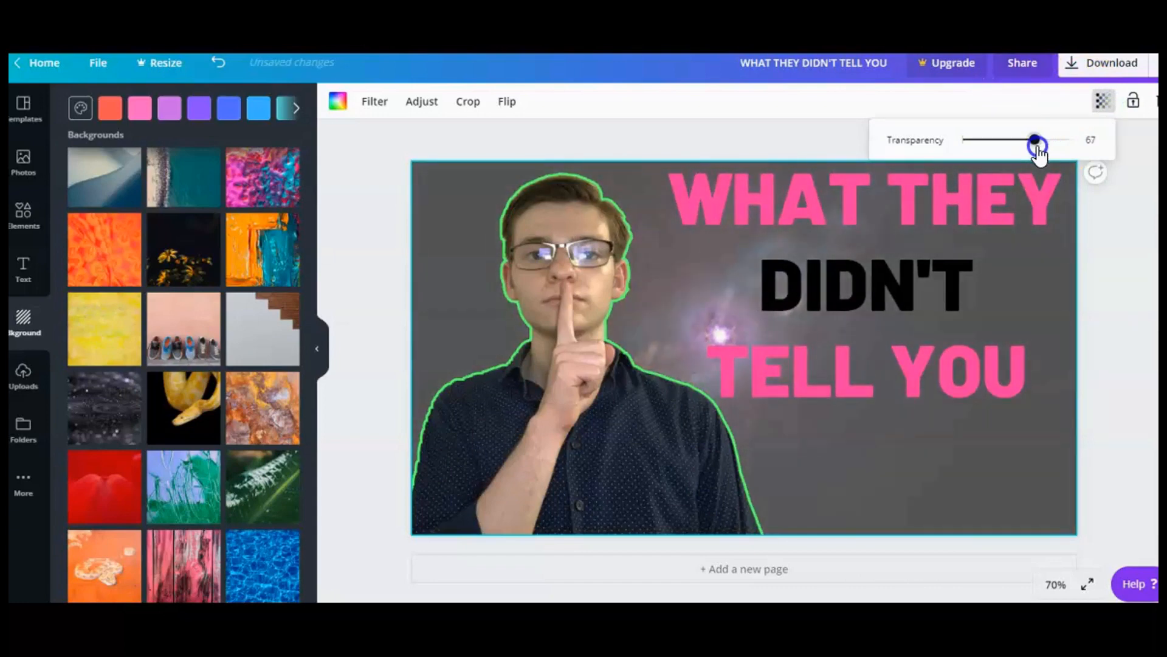
{"action": "left_click_drag", "start_coordinate": [1037, 146], "coordinate": [1038, 145]}
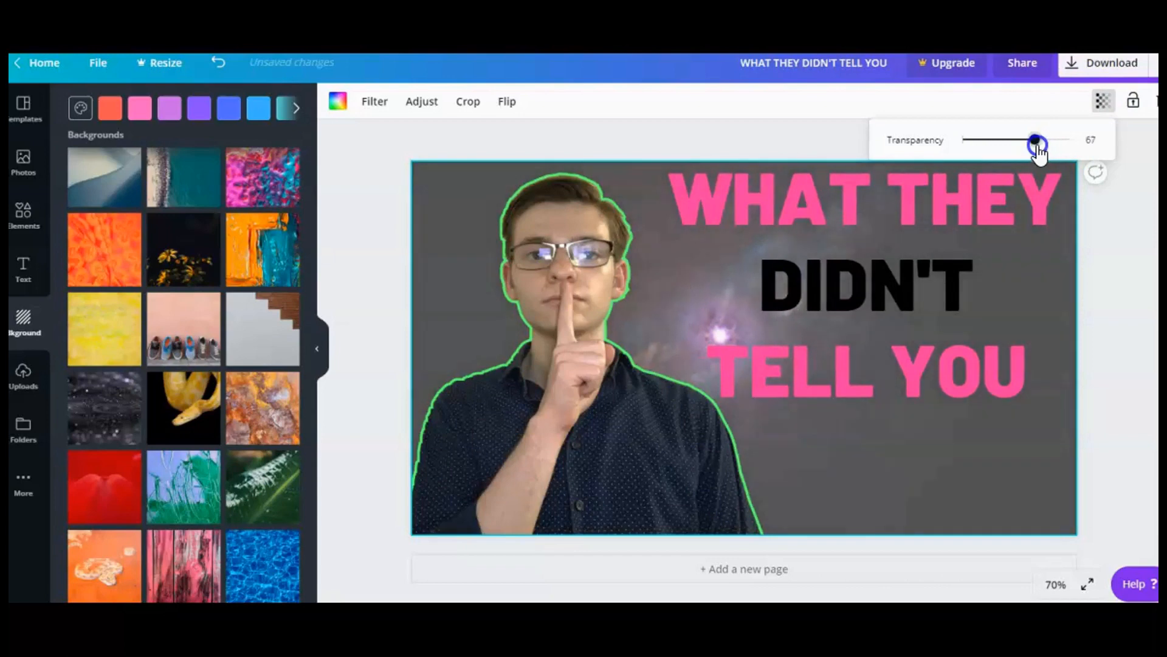
Recolor only the word "DIDN'T" in the heading white
{"action": "left_click", "coordinate": [890, 277]}
{"action": "double_click", "coordinate": [869, 291]}
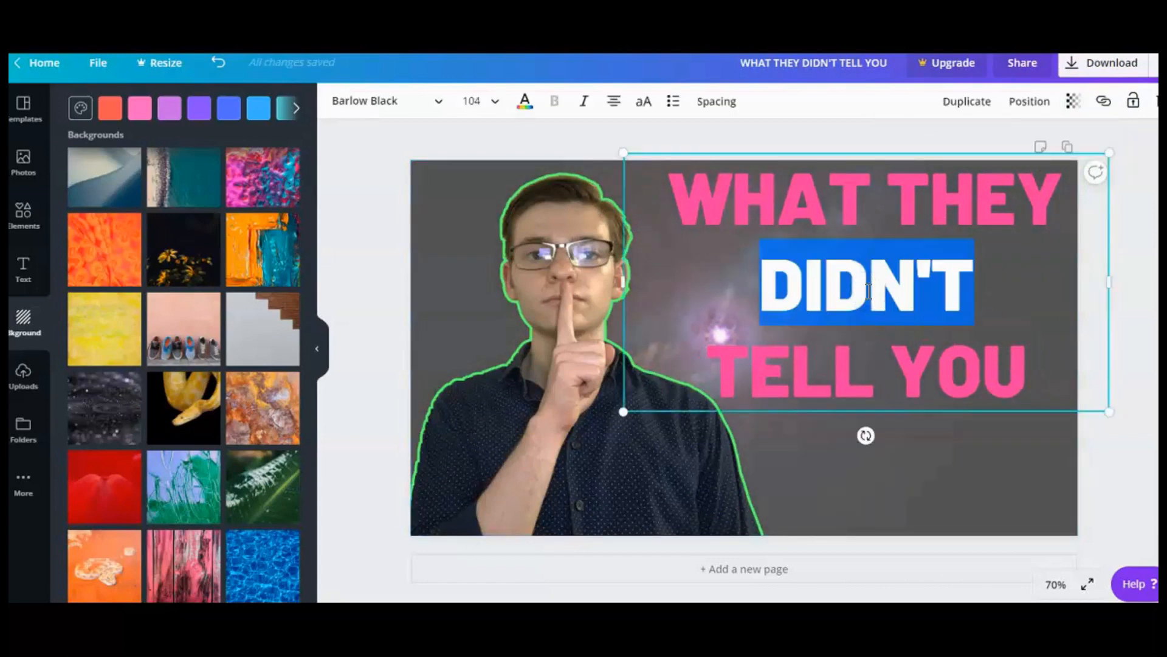
{"action": "left_click", "coordinate": [523, 105]}
{"action": "left_click", "coordinate": [919, 495]}
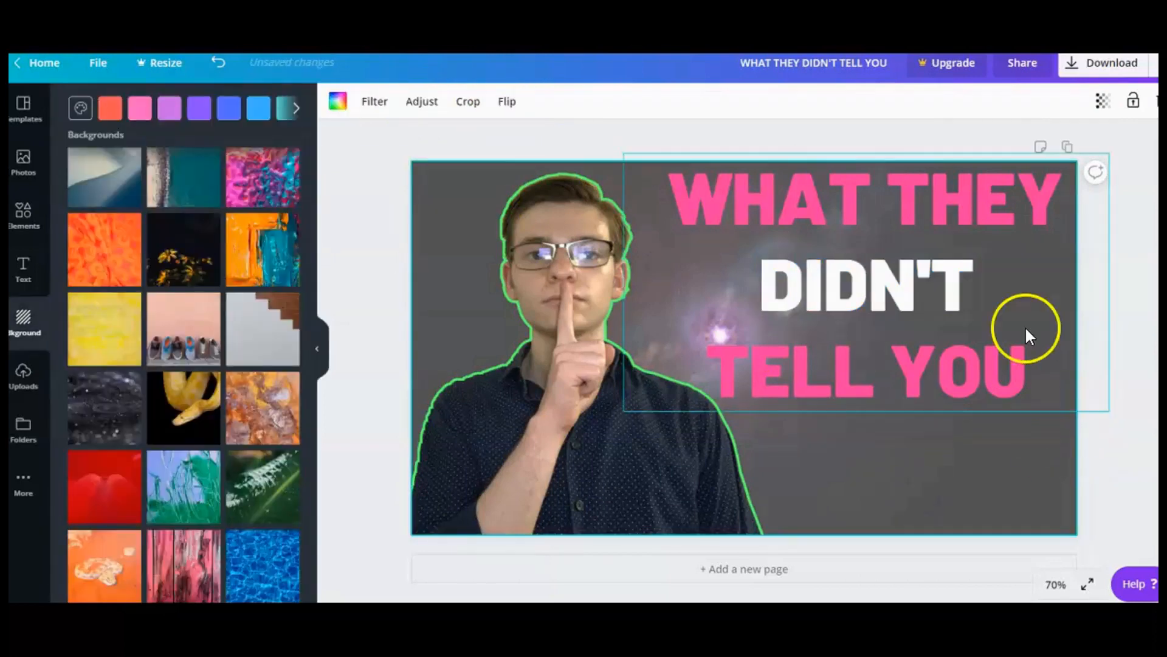
Set the galaxy background's transparency value back to 100 and deselect it
{"action": "left_click", "coordinate": [1097, 100]}
{"action": "left_click_drag", "start_coordinate": [1034, 139], "coordinate": [1094, 144]}
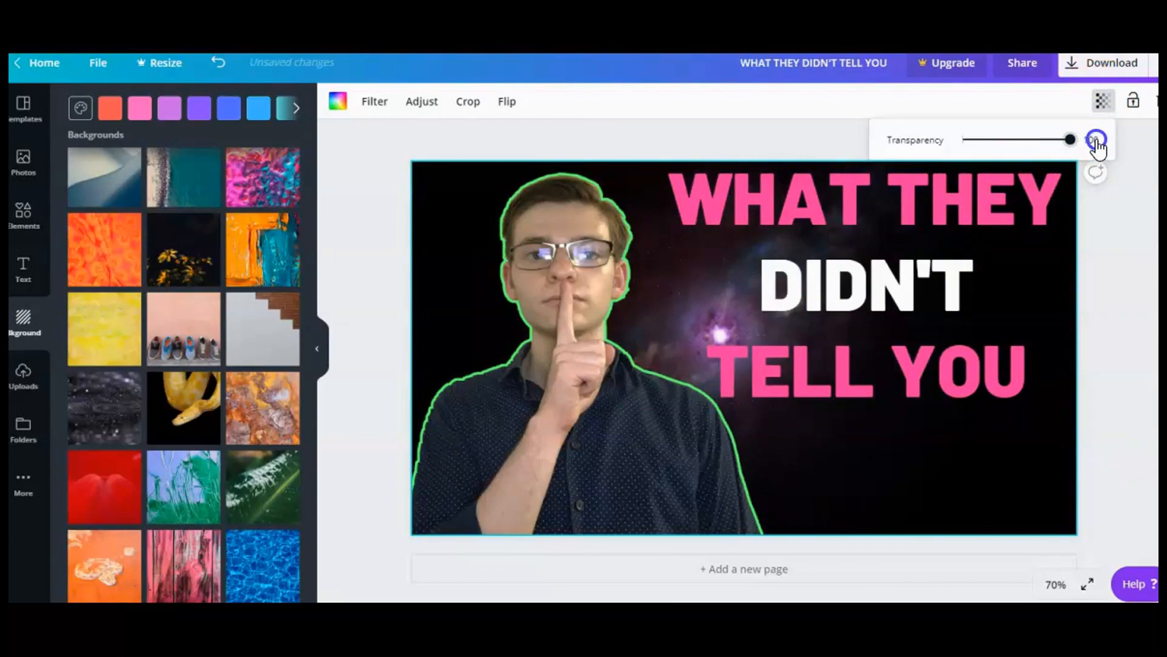
{"action": "left_click", "coordinate": [1125, 300]}
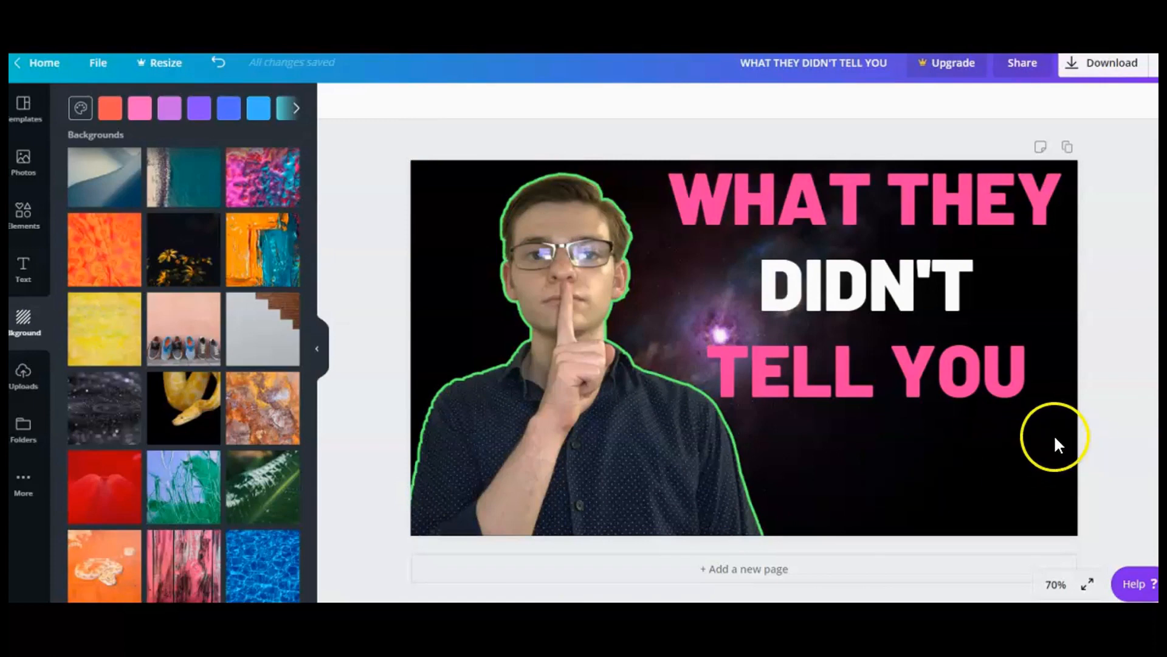
Download the finished thumbnail as a PNG and dismiss the Canva Pro trial offer
{"action": "left_click", "coordinate": [1113, 72]}
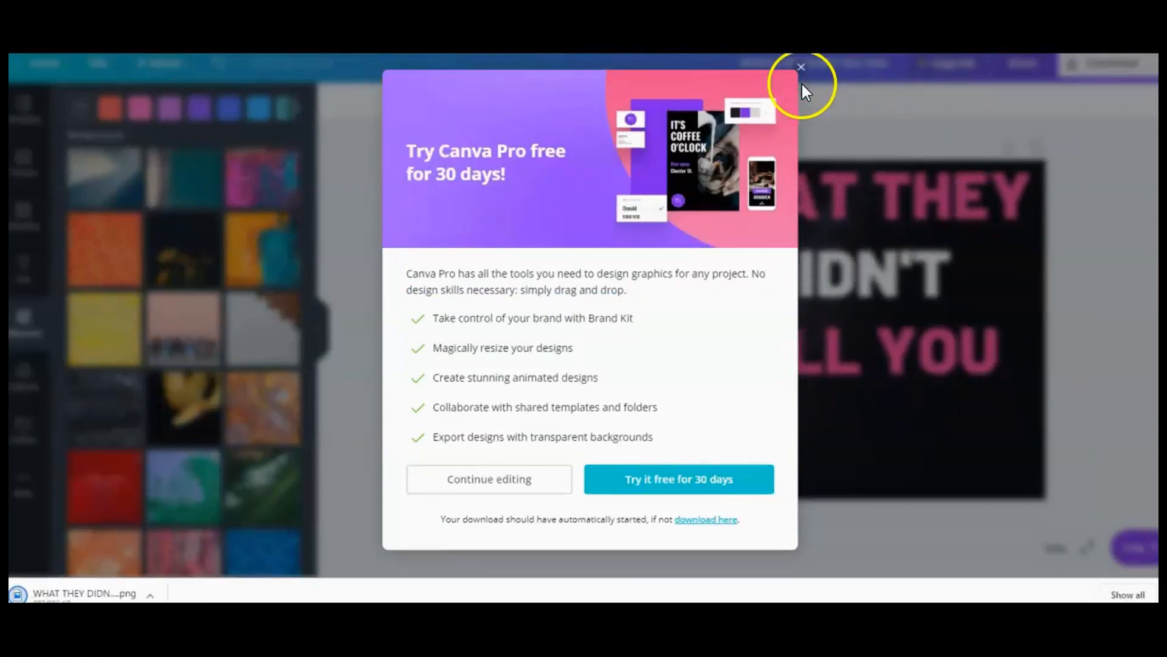
{"action": "left_click", "coordinate": [800, 86]}
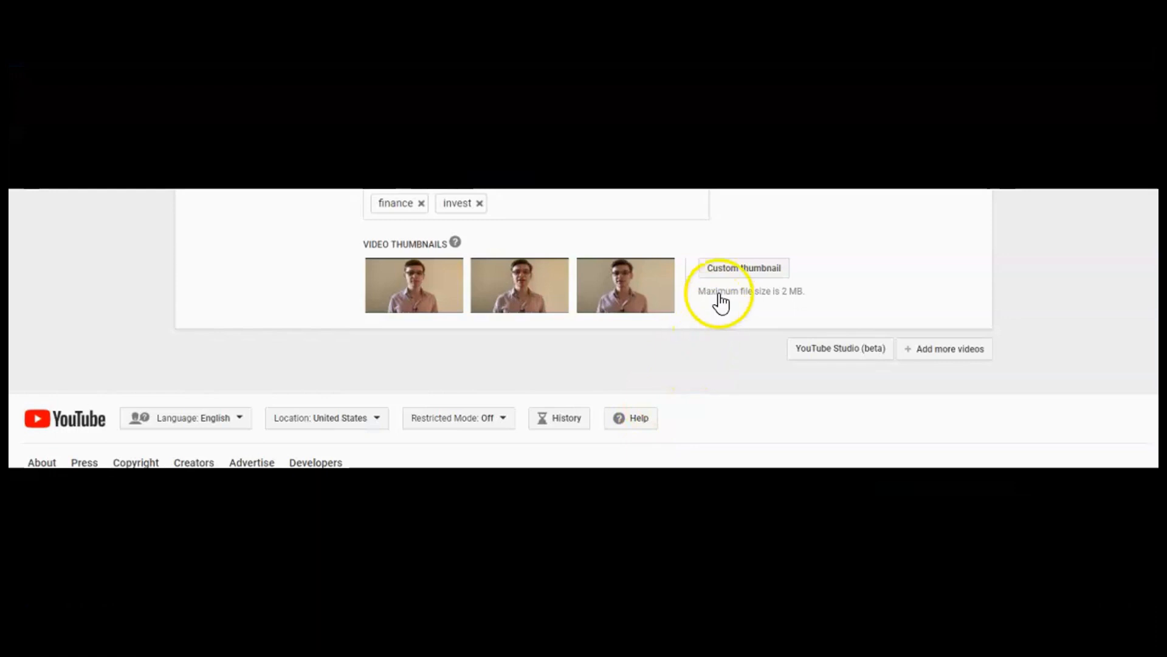
Switch to the YouTube video's upload page and upload the downloaded PNG as its custom thumbnail
{"action": "left_click", "coordinate": [730, 267]}
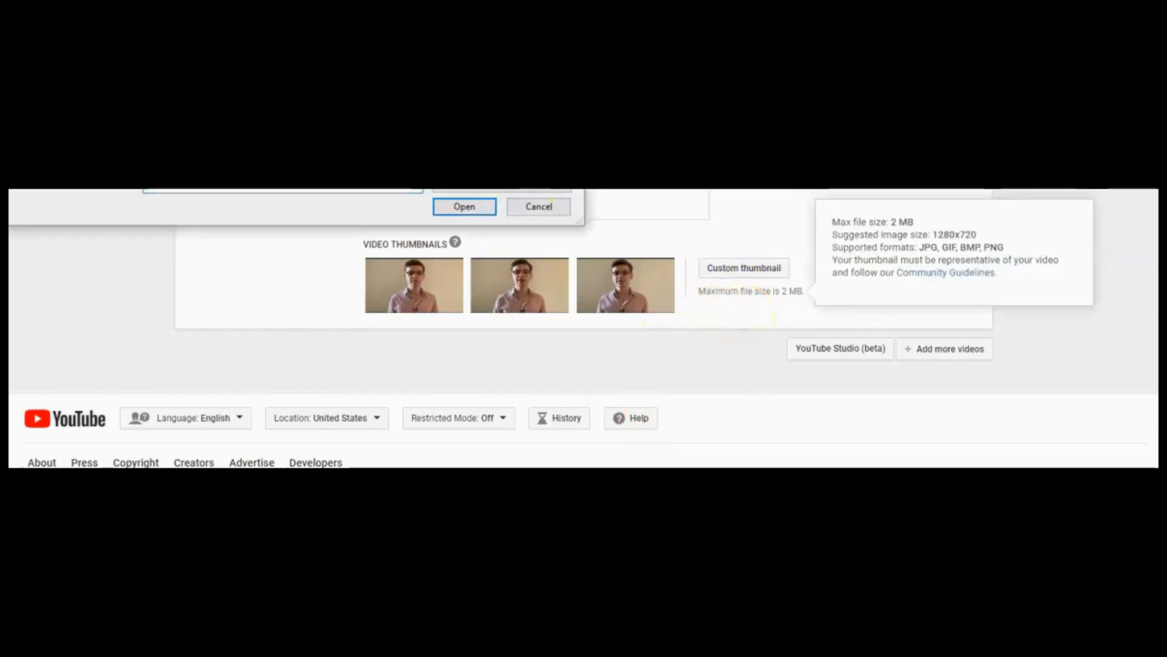
{"action": "left_click", "coordinate": [459, 207]}
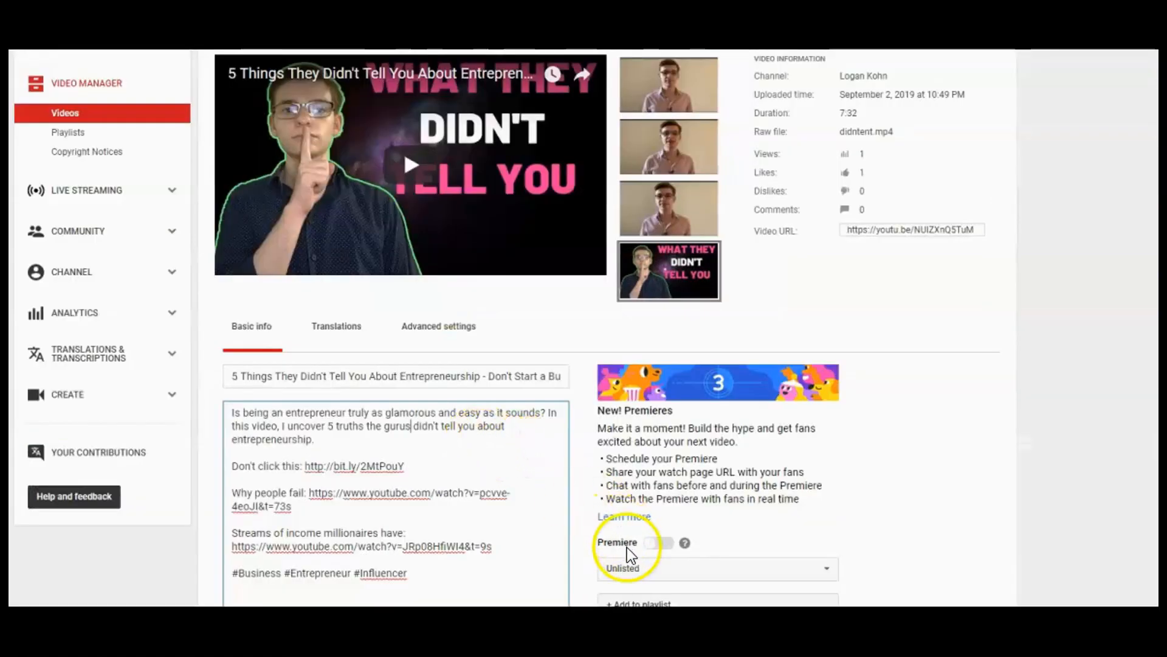
Change the video's visibility to Public and save the changes
{"action": "left_click", "coordinate": [626, 567]}
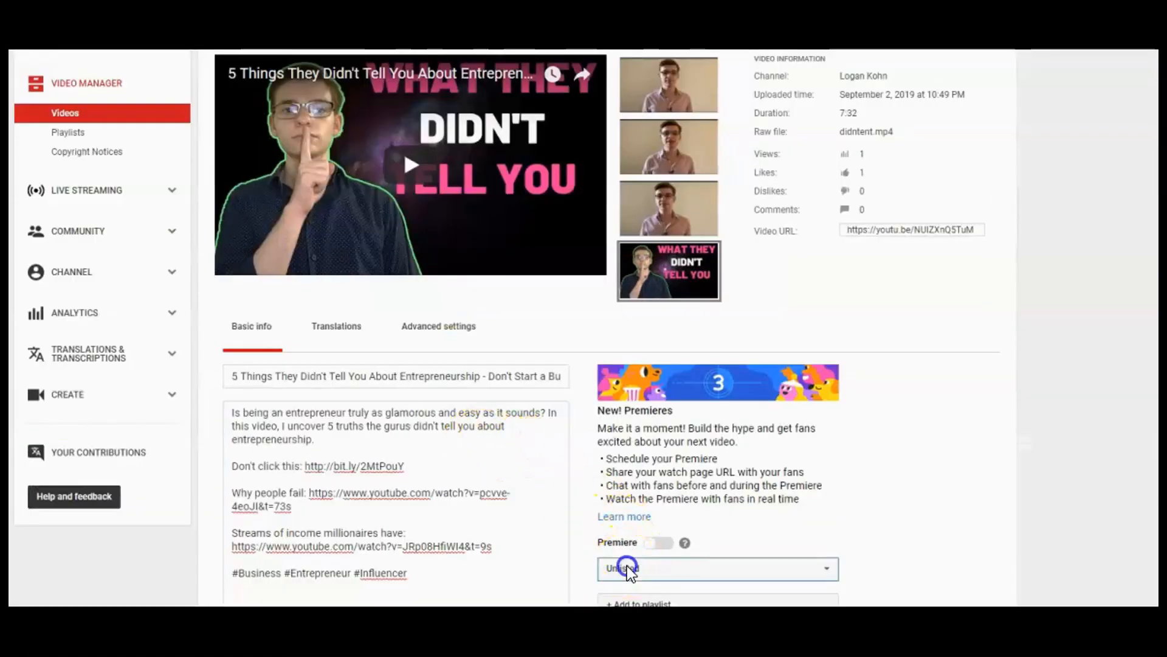
{"action": "left_click", "coordinate": [636, 480]}
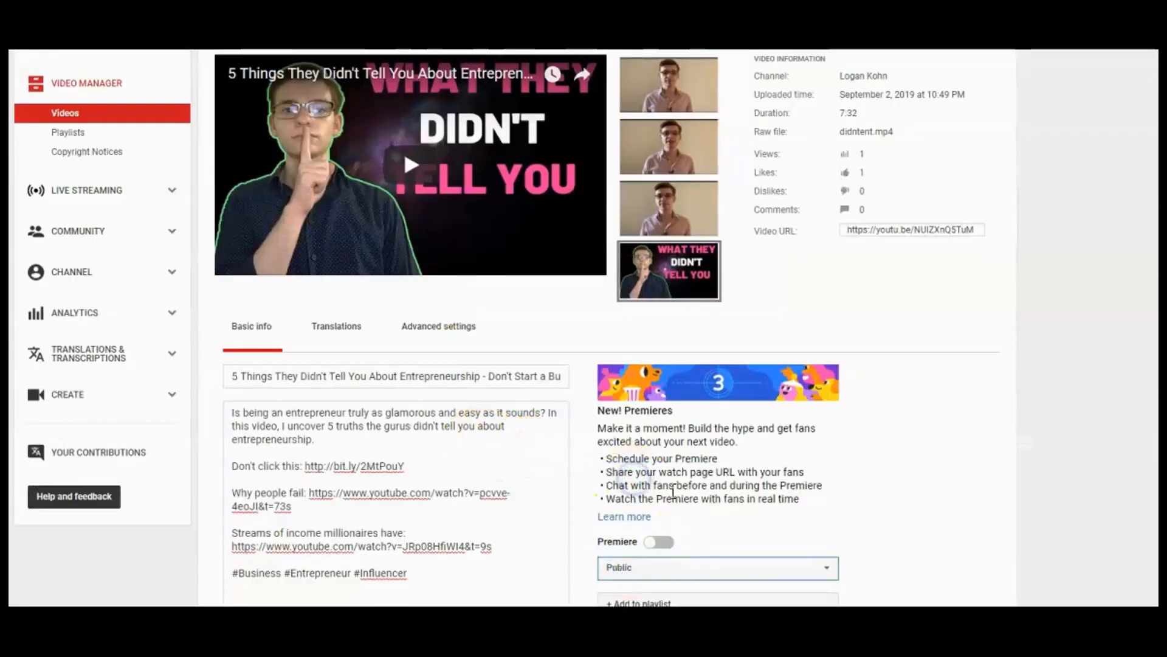
{"action": "scroll", "coordinate": [672, 490], "scroll_direction": "up", "scroll_amount": 1}
{"action": "left_click", "coordinate": [937, 103]}
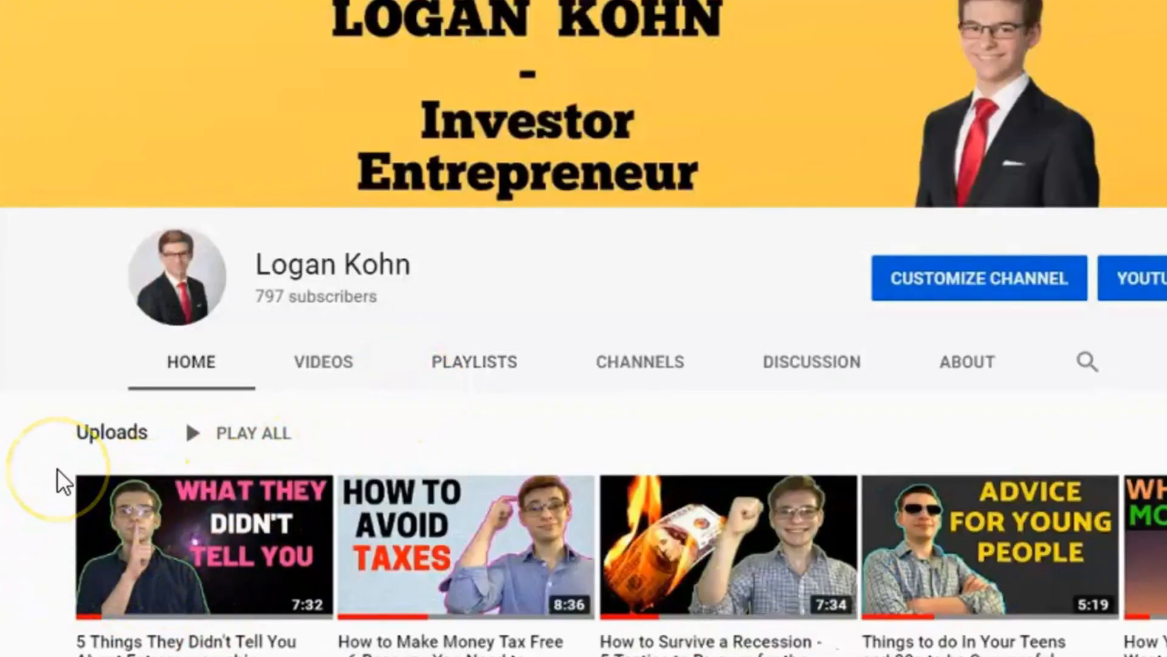
{"action": "left_click", "coordinate": [23, 443]}
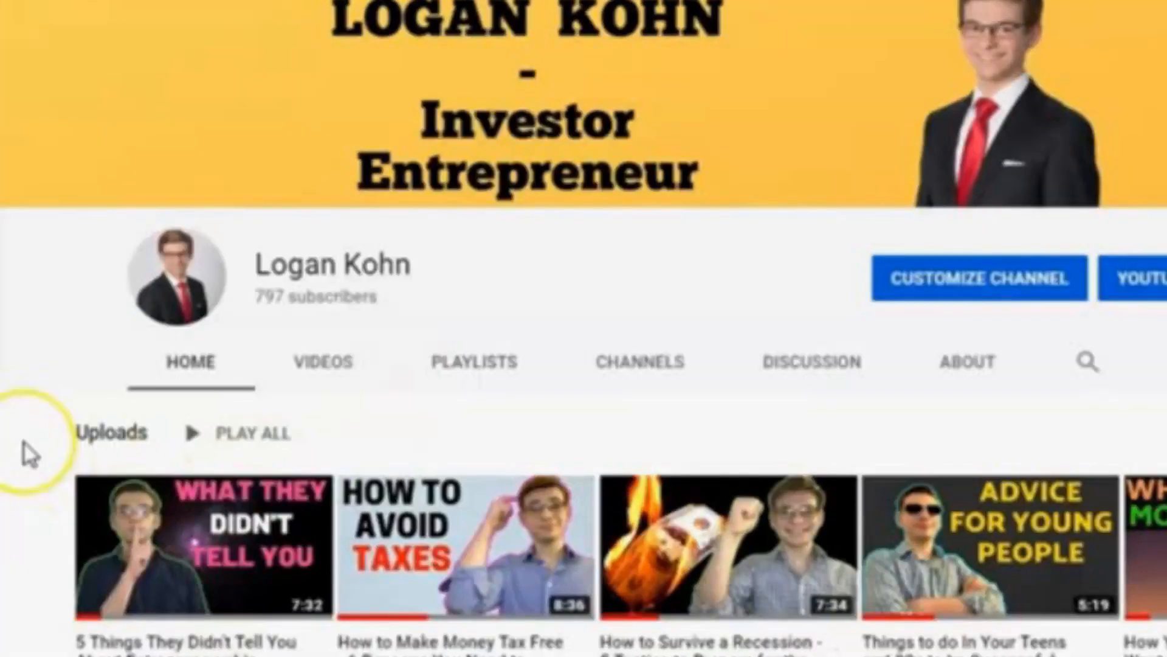